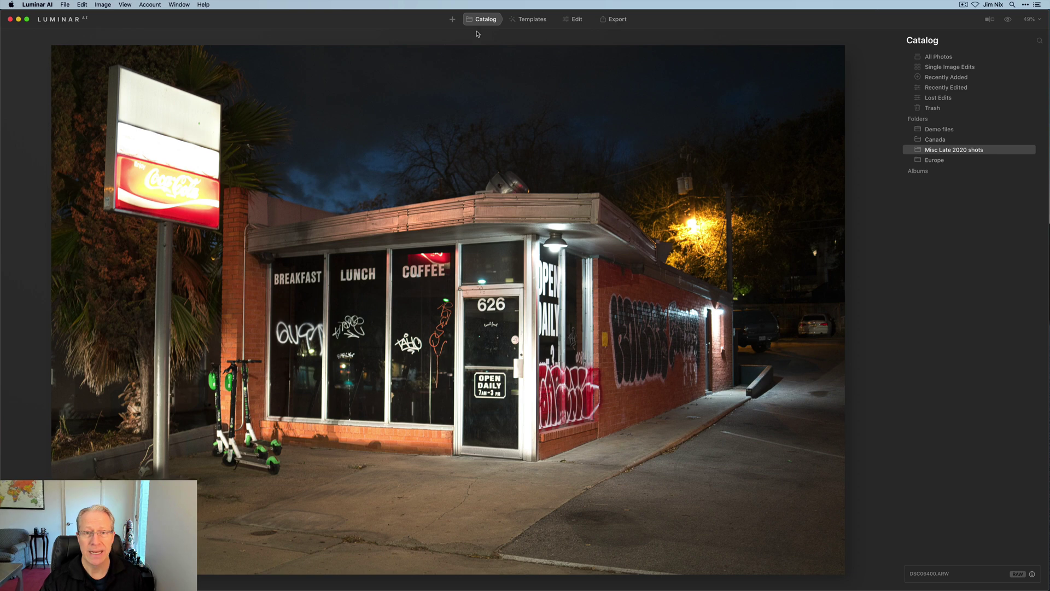
- Auto-correct the corner café photo's vertical perspective using Essentials > Composition
click(574, 19)
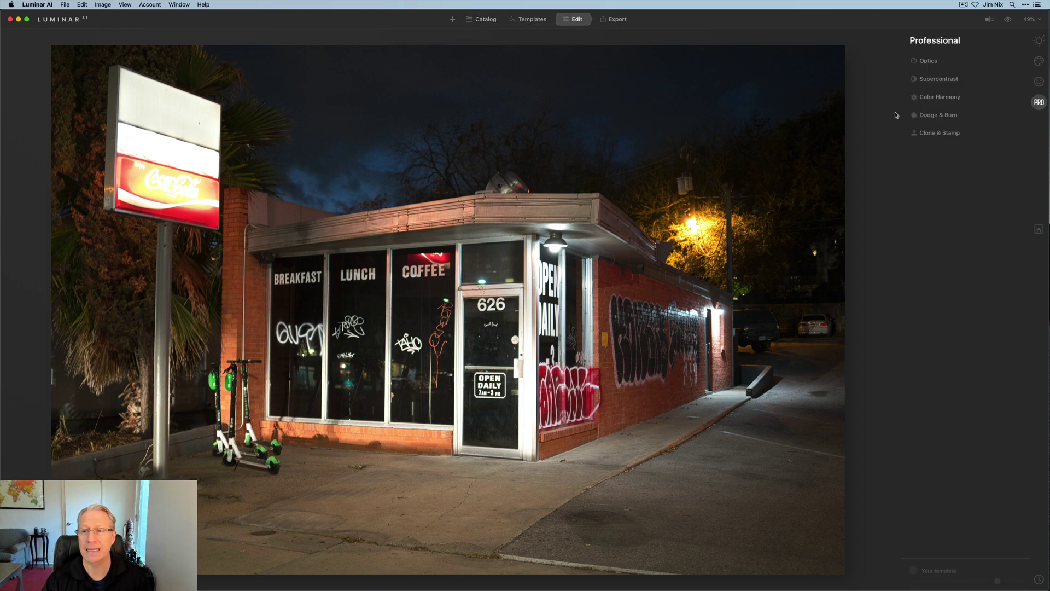
click(1039, 41)
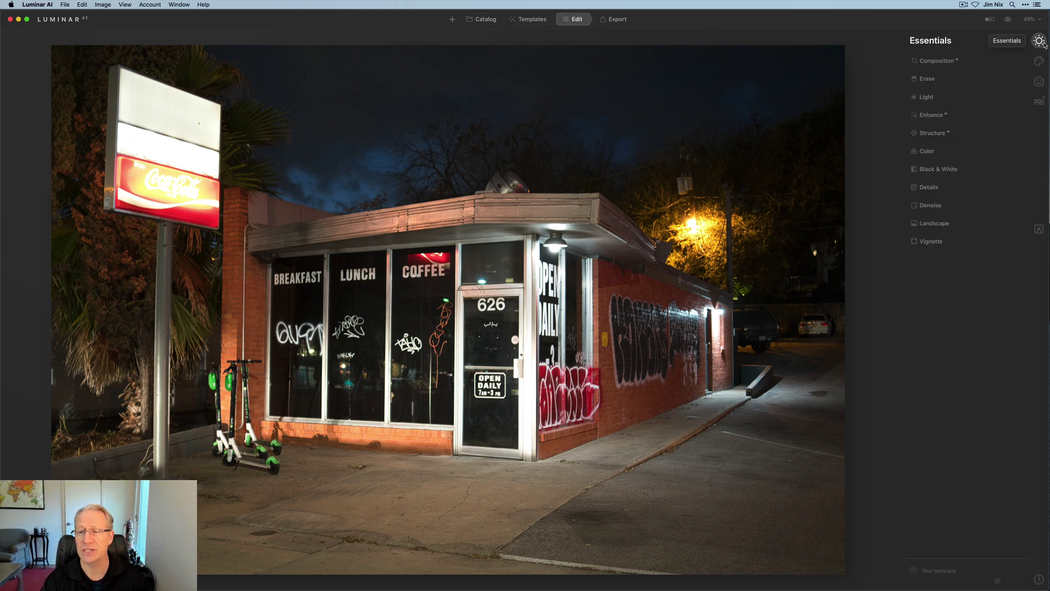
click(938, 61)
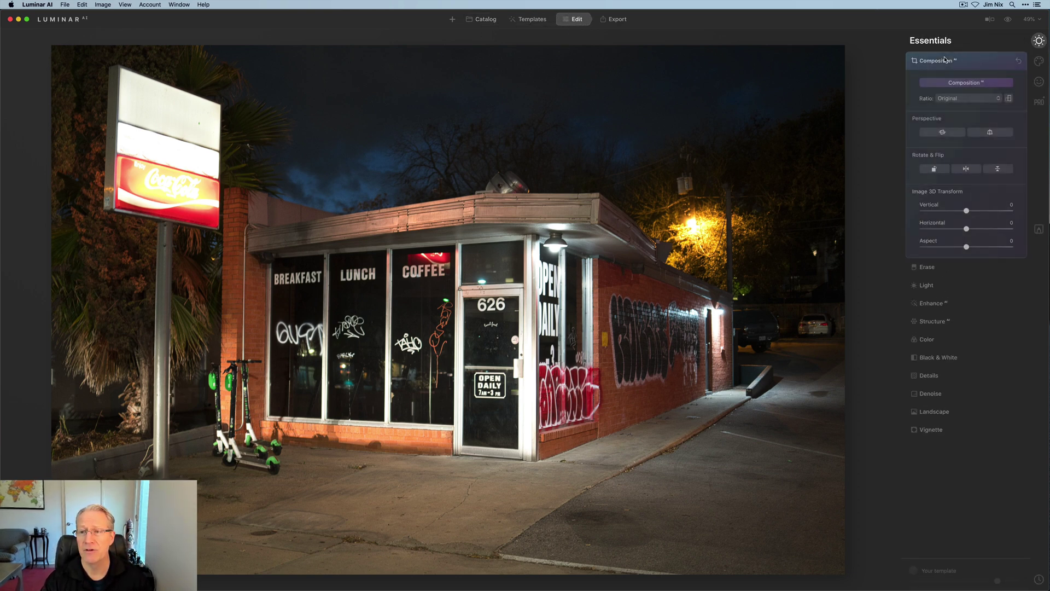
click(991, 133)
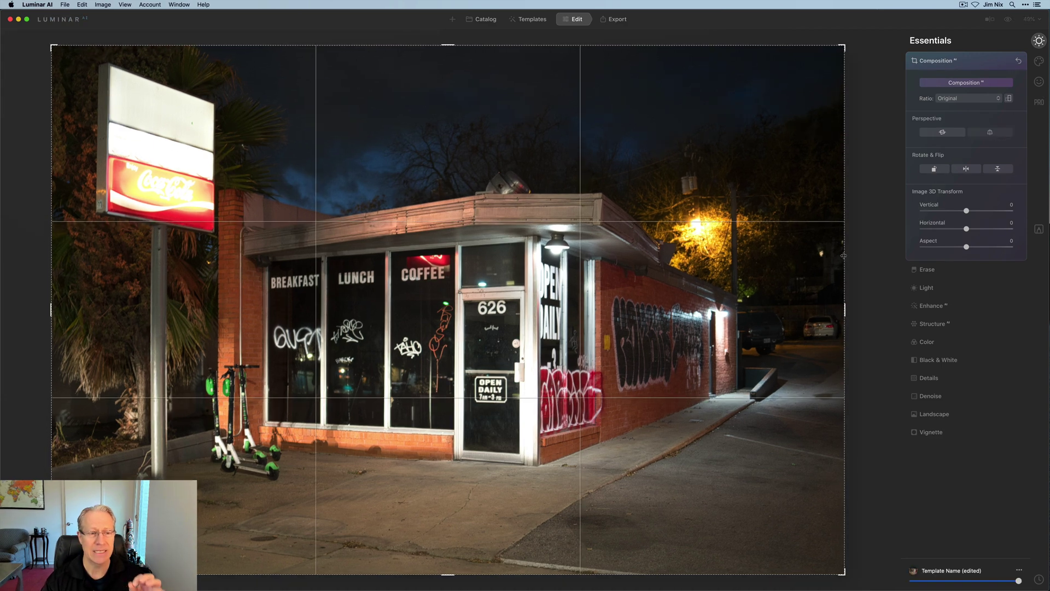
click(968, 63)
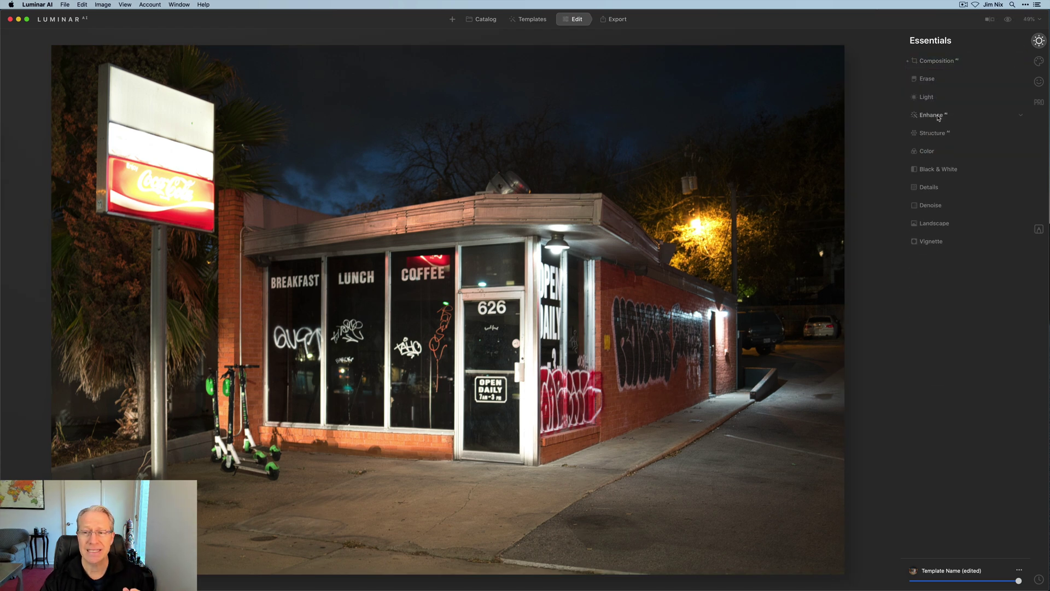
- Boost Accent in Enhance and cool the Light temperature to 3146, tint 5
click(939, 116)
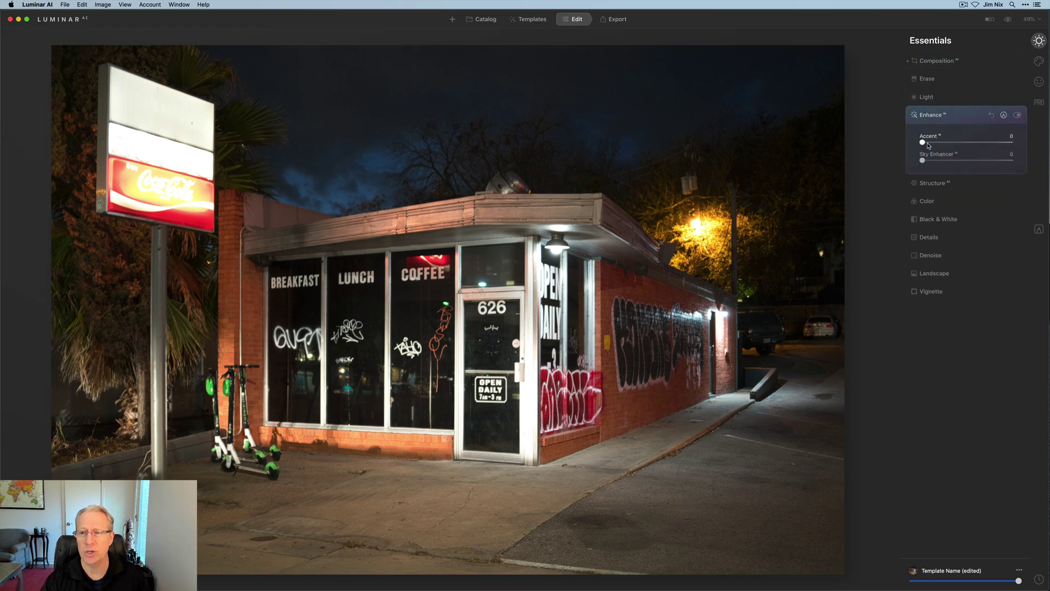
drag(923, 143, 952, 144)
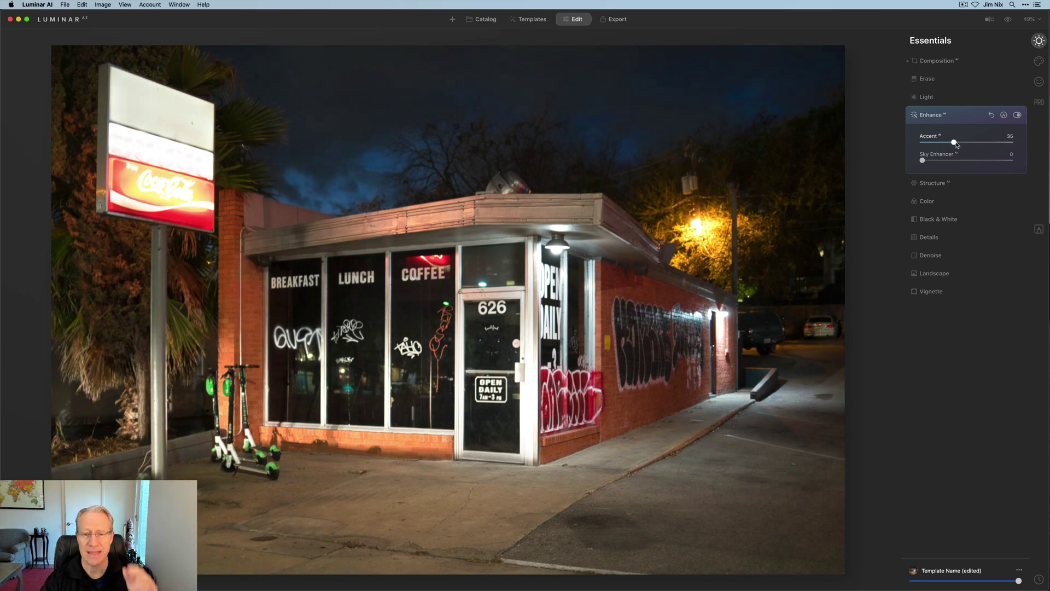
click(926, 96)
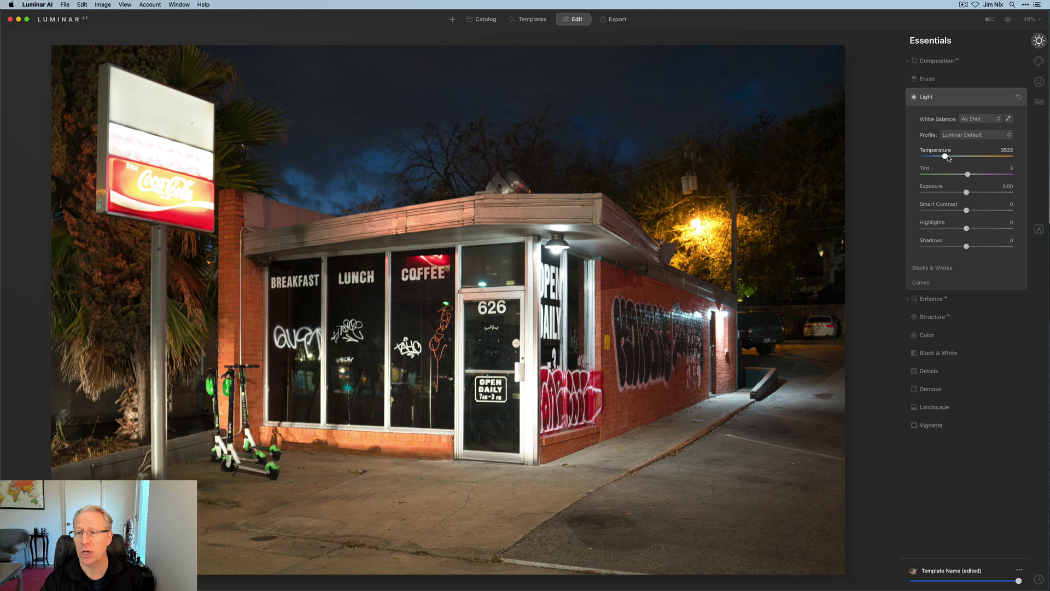
drag(944, 156, 970, 174)
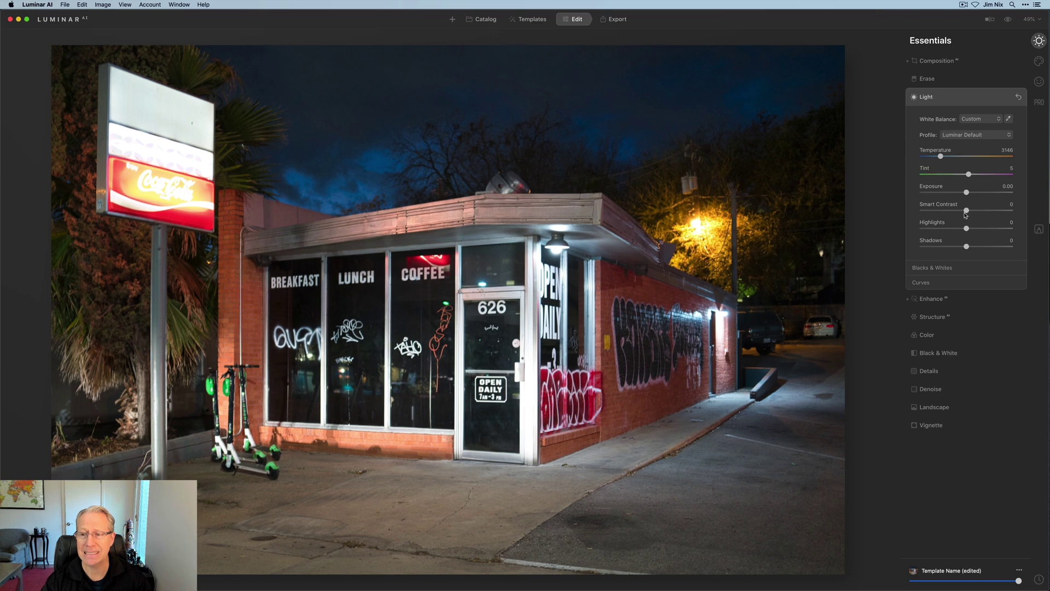
- Set Smart Contrast 27, Highlights -42, Shadows 15 and Structure Amount 46
drag(973, 212, 974, 249)
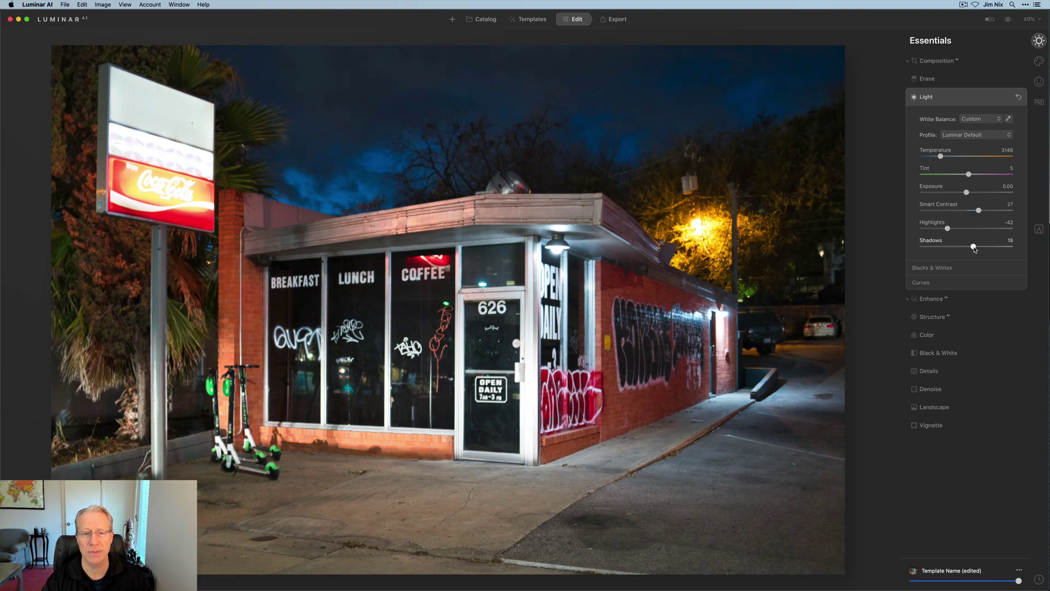
click(933, 317)
drag(966, 161, 976, 161)
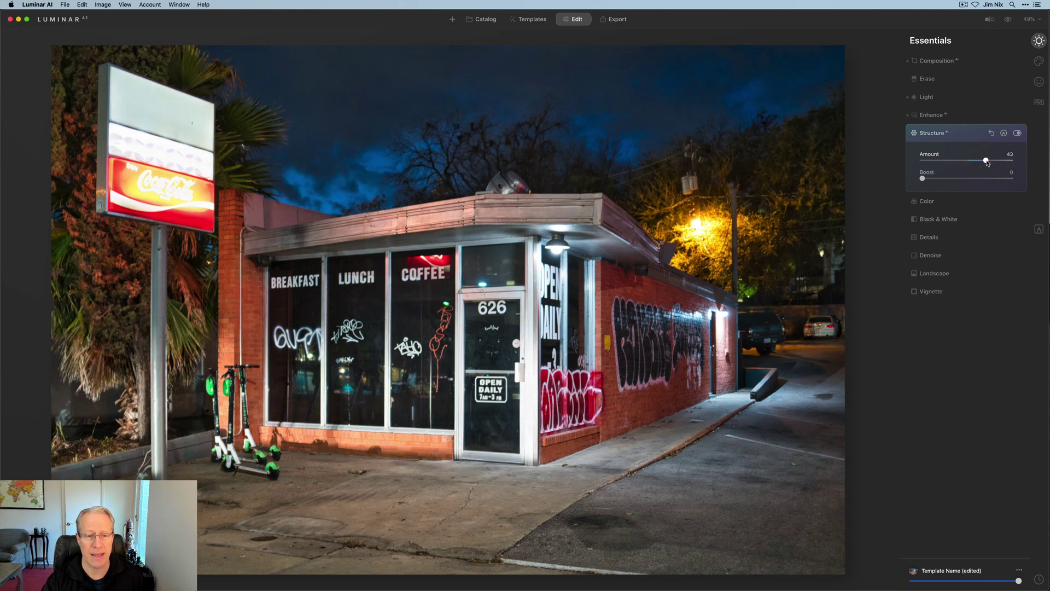
- Paint a Structure mask over the graffiti wall, sidewalk and Coca-Cola sign, resizing the brush
click(1003, 134)
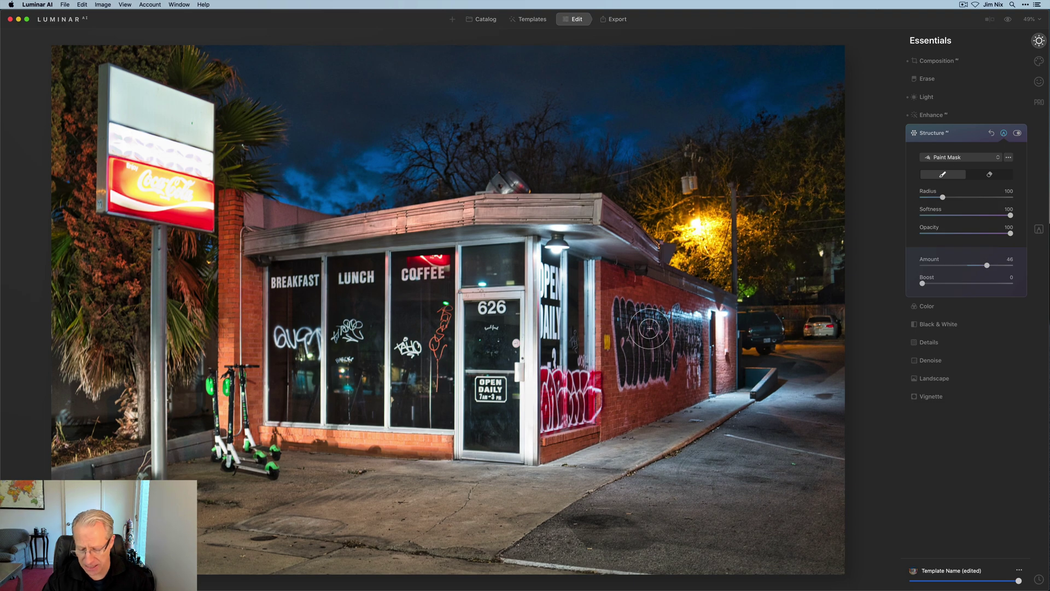
key(bracketright)
key(bracketright)
key(bracketright)
key(bracketright)
key(bracketright)
key(bracketright)
key(bracketright)
key(bracketright)
key(bracketright)
key(bracketright)
key(bracketright)
key(bracketright)
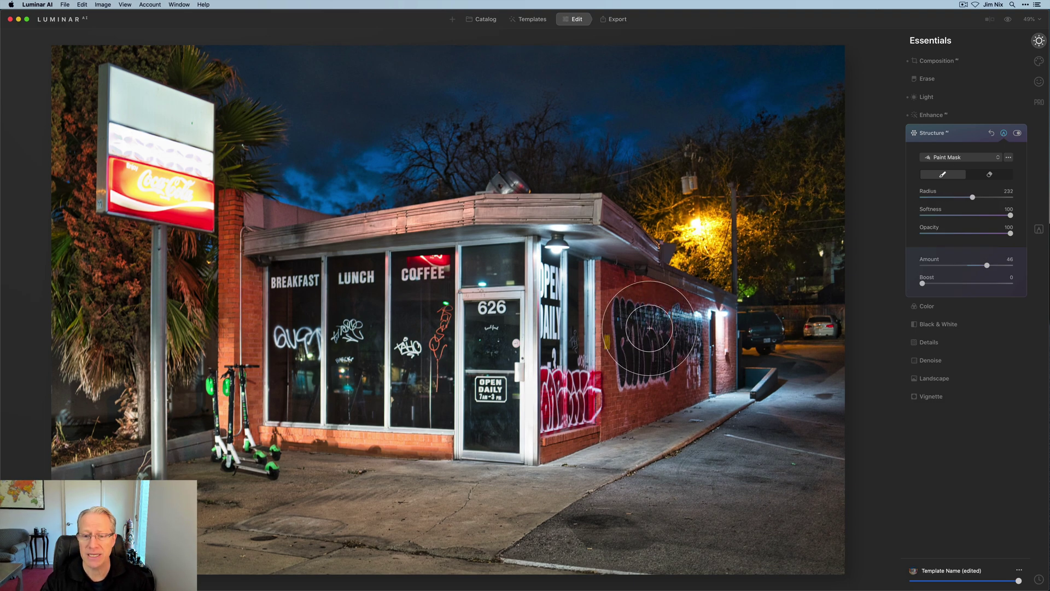
mouse_move(650, 328)
mouse_down()
mouse_move(639, 360)
mouse_move(805, 360)
mouse_move(770, 426)
mouse_move(825, 473)
mouse_move(686, 530)
mouse_move(834, 535)
mouse_move(816, 421)
mouse_move(588, 382)
mouse_move(605, 335)
mouse_move(593, 274)
mouse_move(474, 265)
mouse_move(298, 280)
mouse_move(479, 348)
mouse_move(406, 333)
mouse_move(585, 338)
mouse_move(620, 388)
mouse_move(564, 462)
mouse_move(747, 496)
mouse_move(624, 577)
mouse_move(332, 534)
mouse_move(576, 486)
mouse_move(307, 451)
mouse_move(310, 377)
mouse_move(260, 281)
mouse_move(245, 472)
mouse_move(143, 491)
mouse_move(254, 488)
mouse_move(361, 545)
mouse_move(462, 541)
mouse_move(469, 465)
mouse_move(538, 353)
mouse_move(535, 298)
mouse_move(594, 268)
mouse_move(595, 244)
mouse_move(400, 250)
mouse_move(324, 285)
mouse_move(280, 257)
mouse_move(294, 392)
mouse_up()
key(bracketleft)
key(bracketleft)
key(bracketleft)
key(bracketleft)
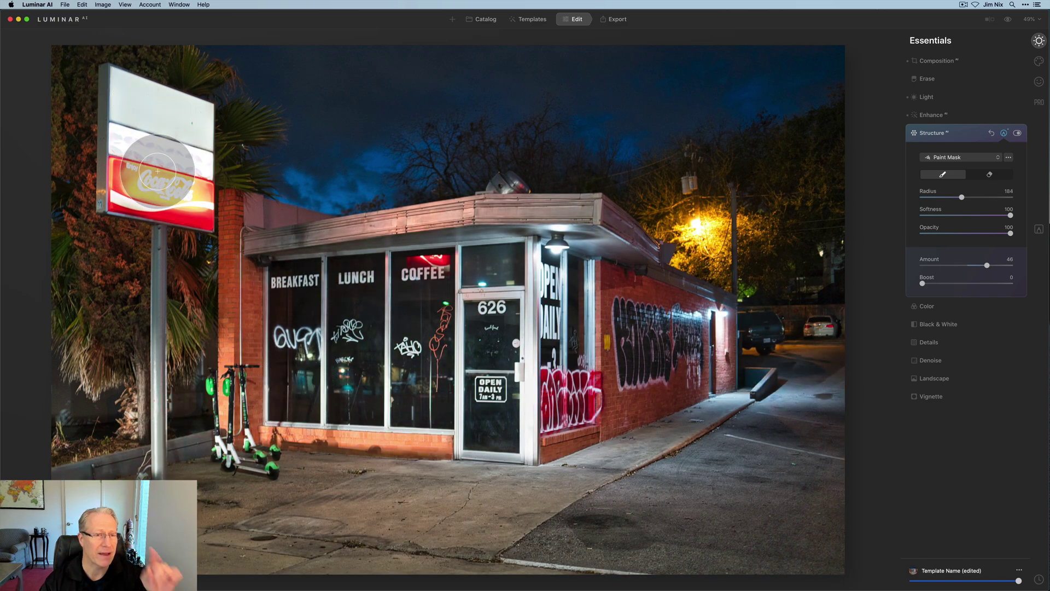
mouse_move(154, 175)
mouse_down()
mouse_move(173, 183)
mouse_move(146, 173)
mouse_move(200, 194)
mouse_move(128, 170)
mouse_up()
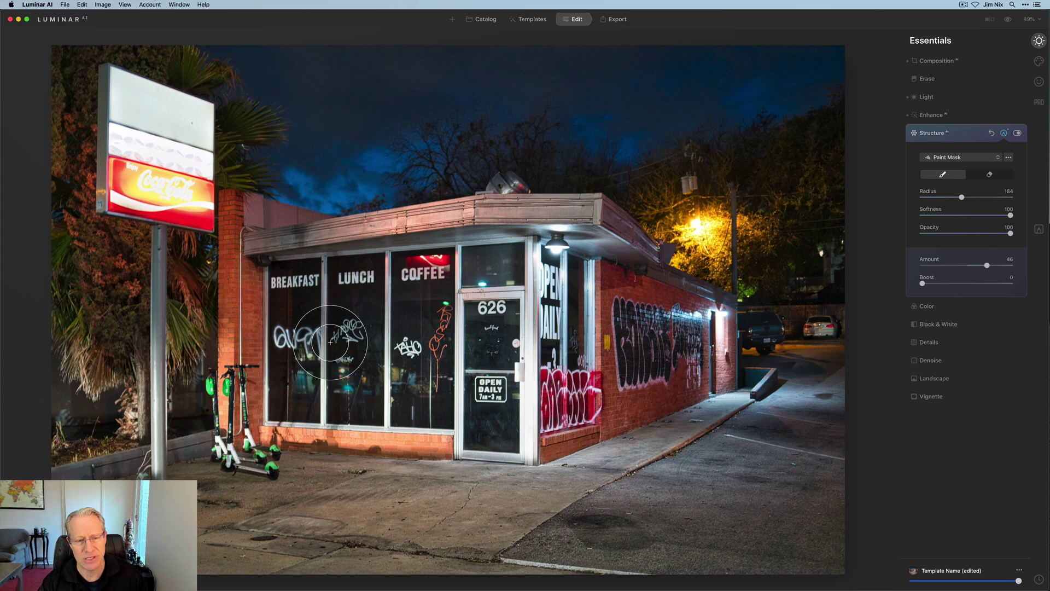
- Compare against the original, then warm the Light temperature slightly
click(962, 132)
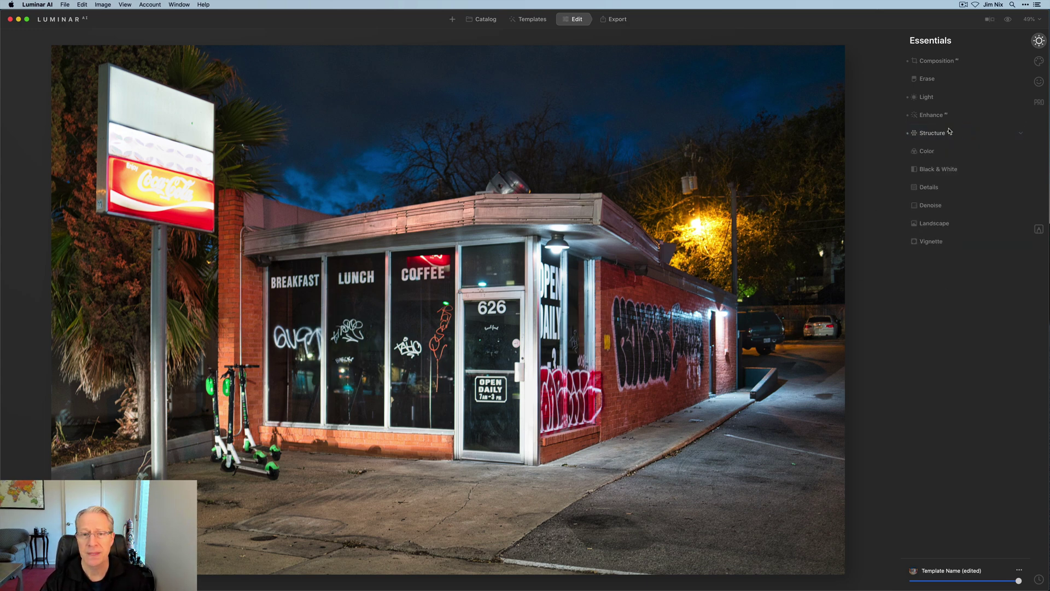
click(1008, 19)
click(1008, 20)
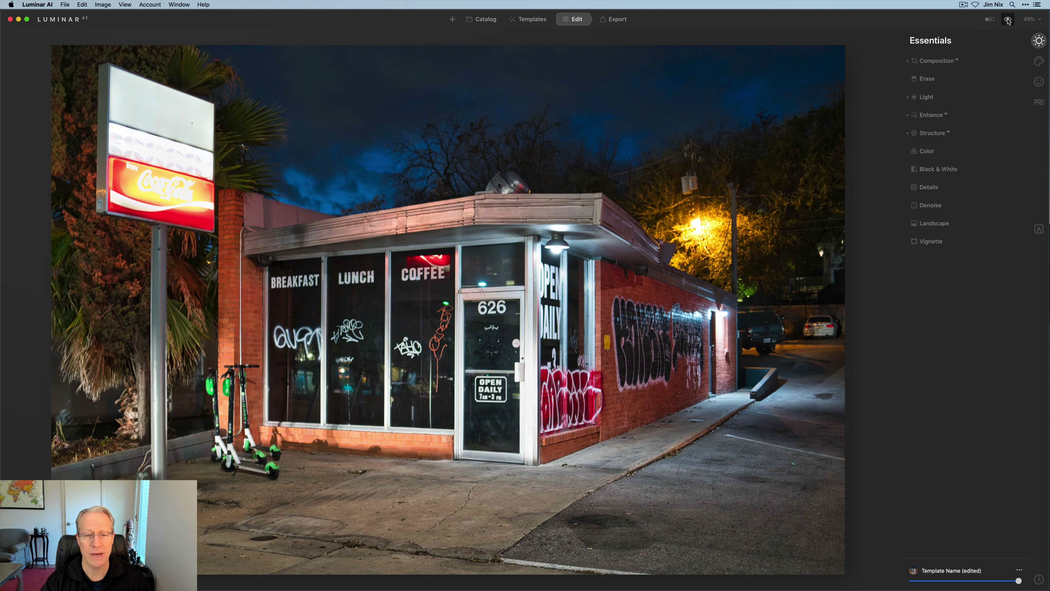
click(944, 95)
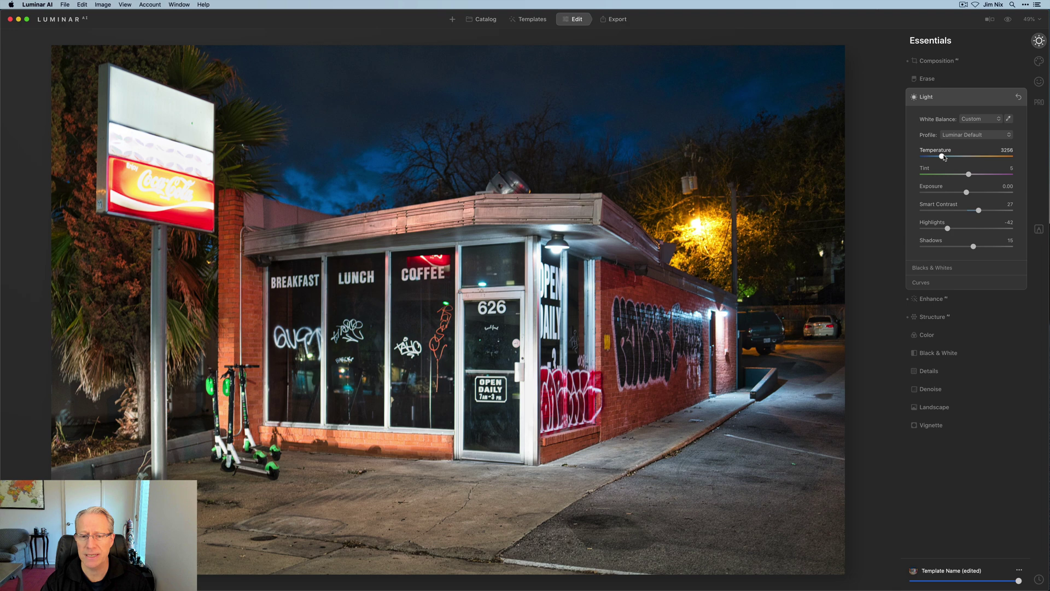
drag(946, 158, 948, 158)
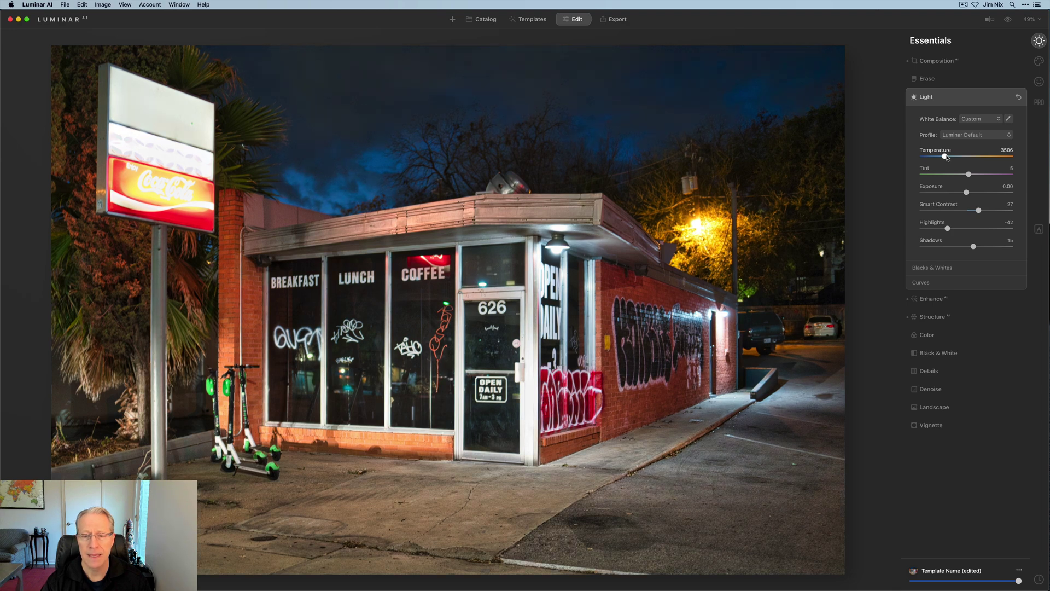
- Lower orange and yellow HSL saturation in Color and compare with the original
click(943, 336)
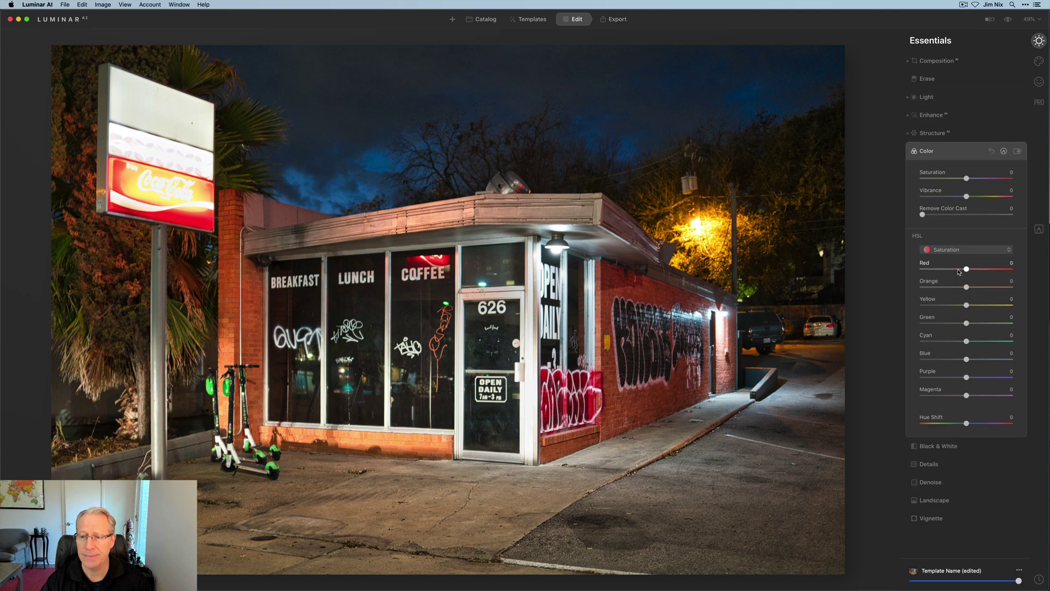
drag(967, 288, 962, 288)
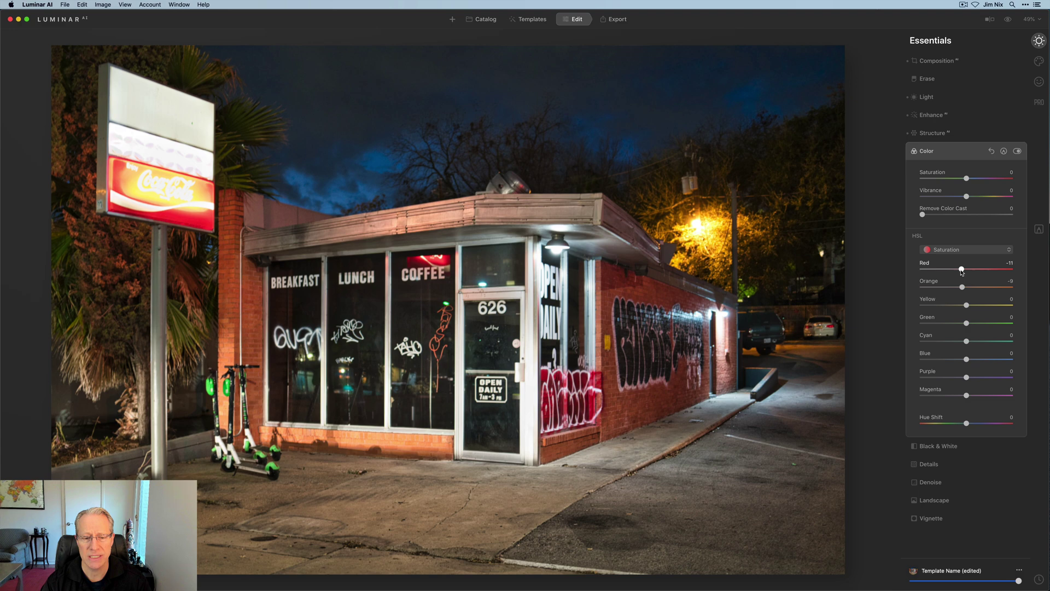
drag(967, 308, 955, 309)
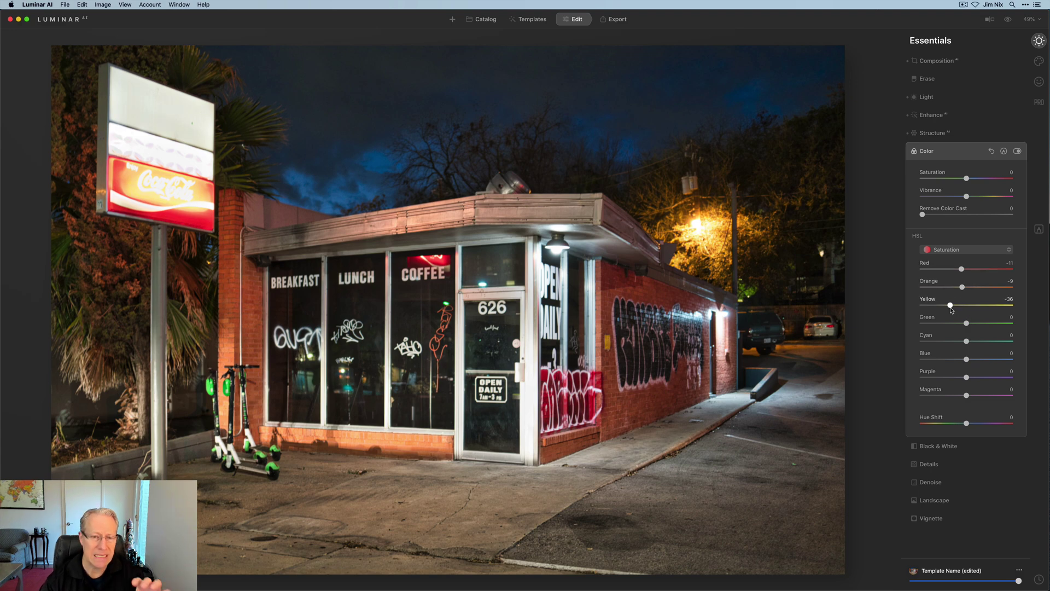
click(957, 153)
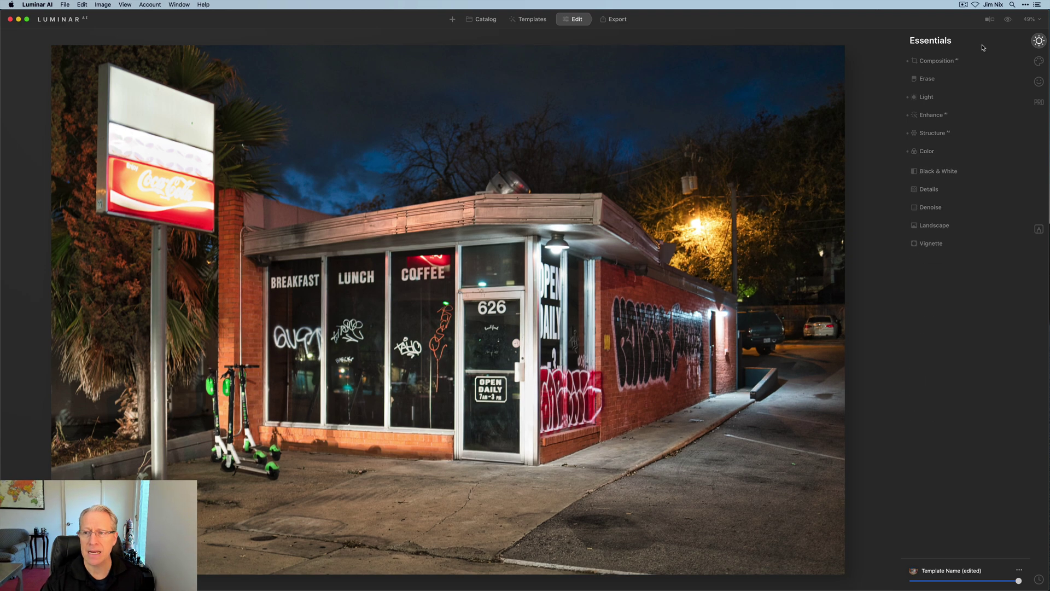
click(1007, 20)
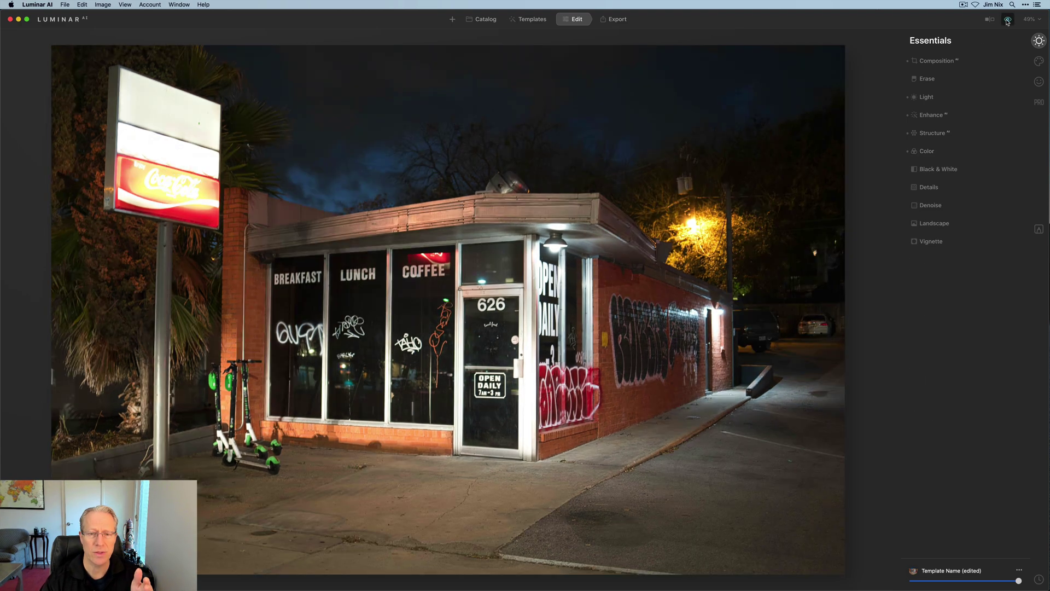
- Auto-correct the vertical perspective of the Monkey Nest Coffee storefront photo
click(1007, 20)
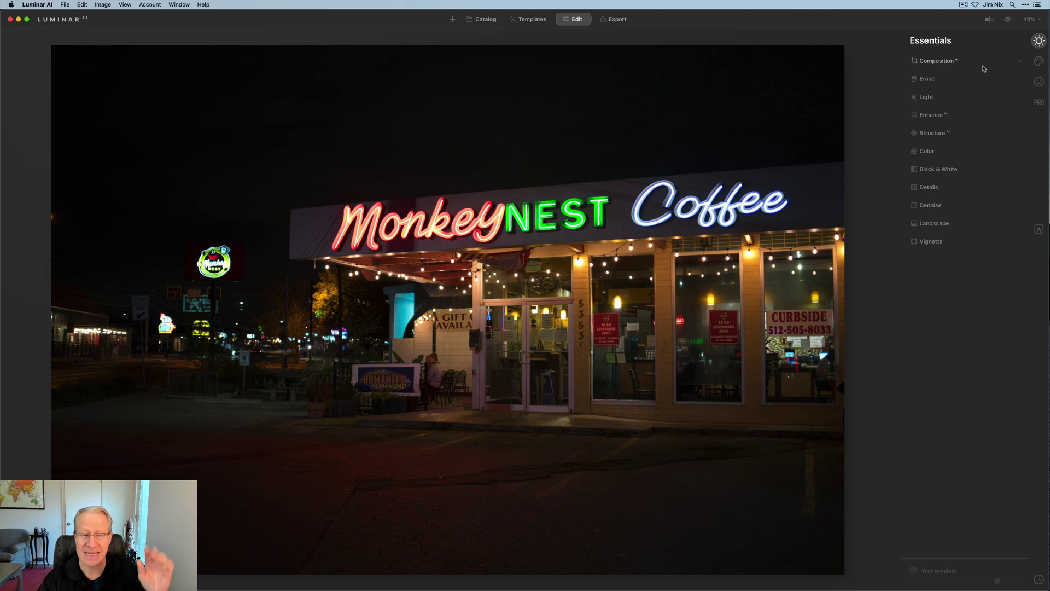
click(983, 63)
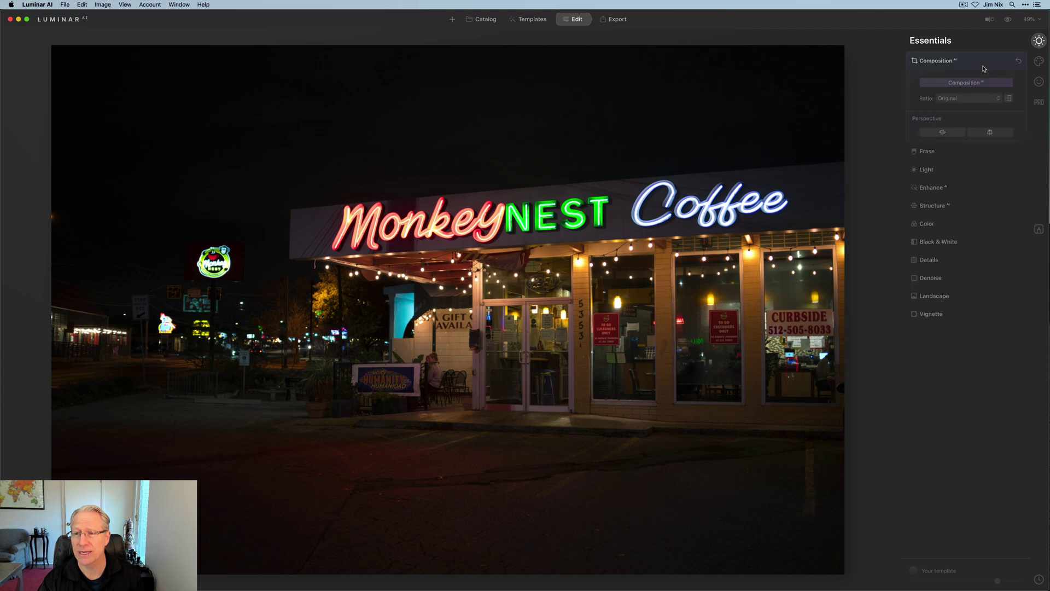
click(994, 135)
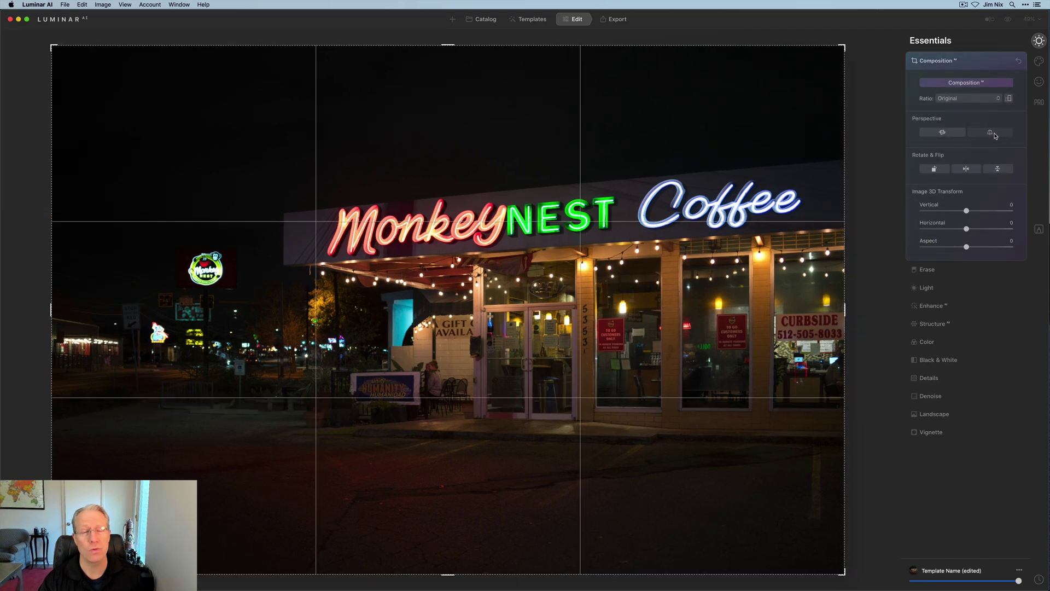
- Raise Accent to 45 in Enhance
click(977, 65)
click(933, 116)
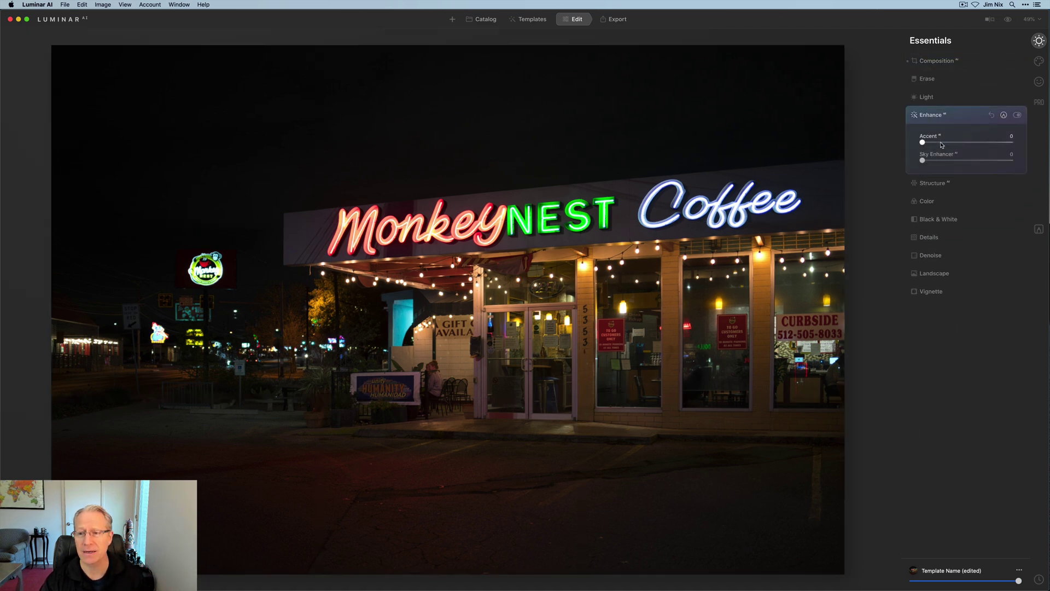
drag(923, 143, 958, 140)
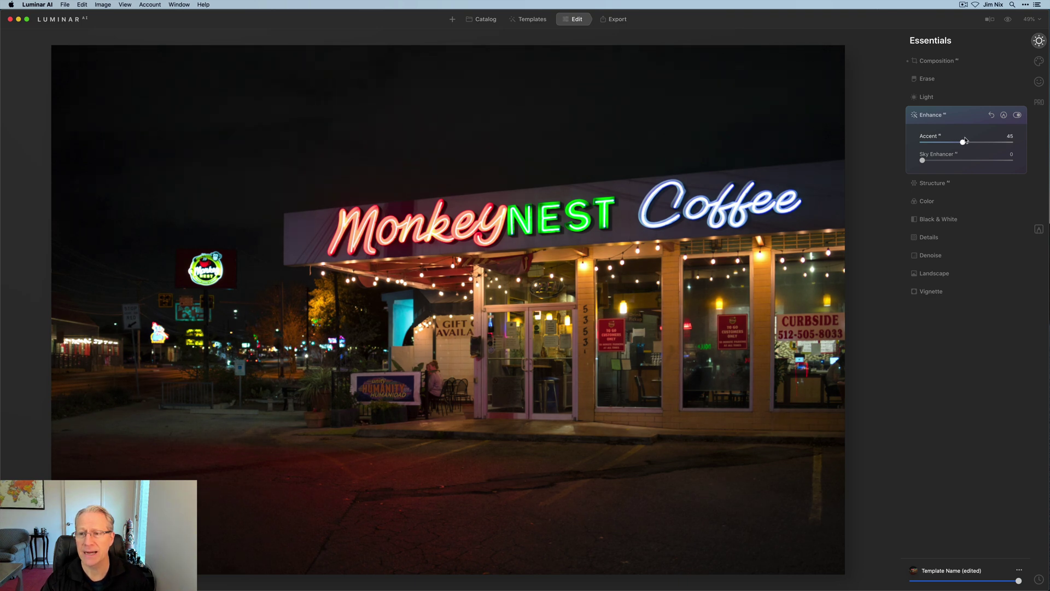
- Crop the photo to a 16:9 ratio with the storefront shifted up
click(952, 61)
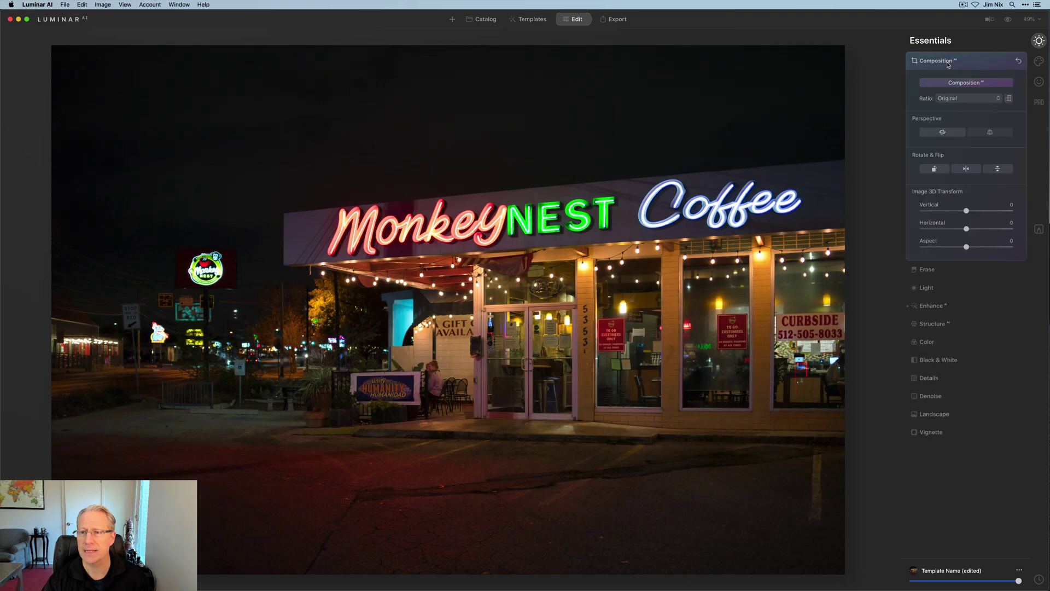
click(968, 98)
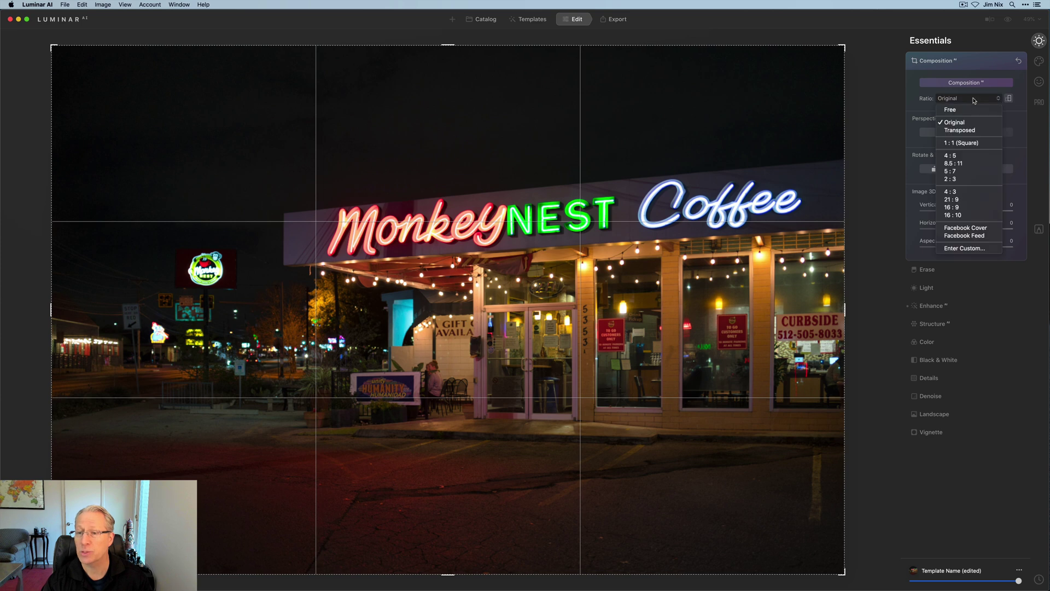
click(961, 210)
drag(473, 399, 474, 356)
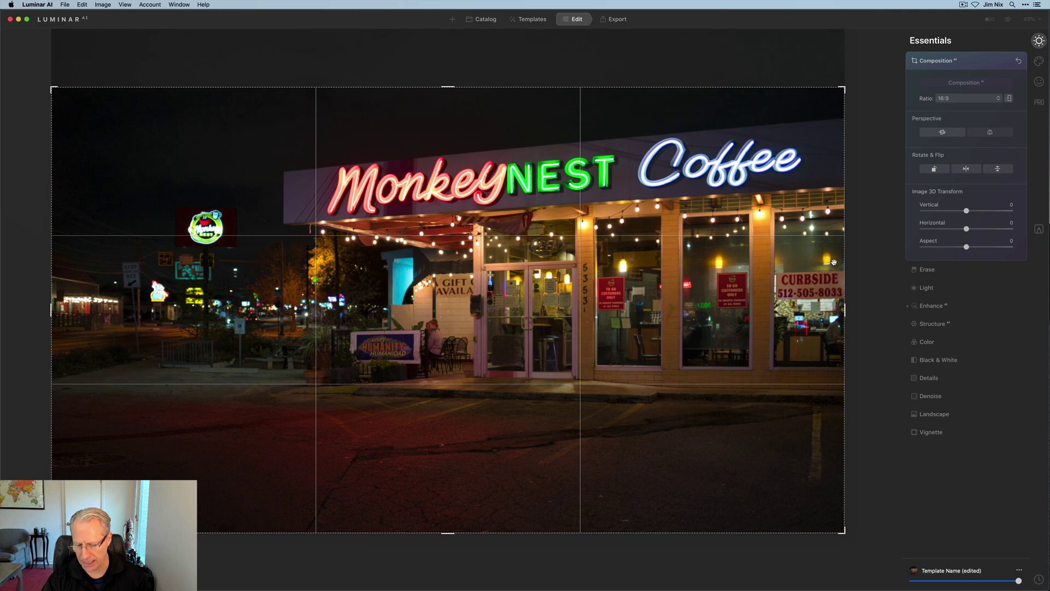
key(Return)
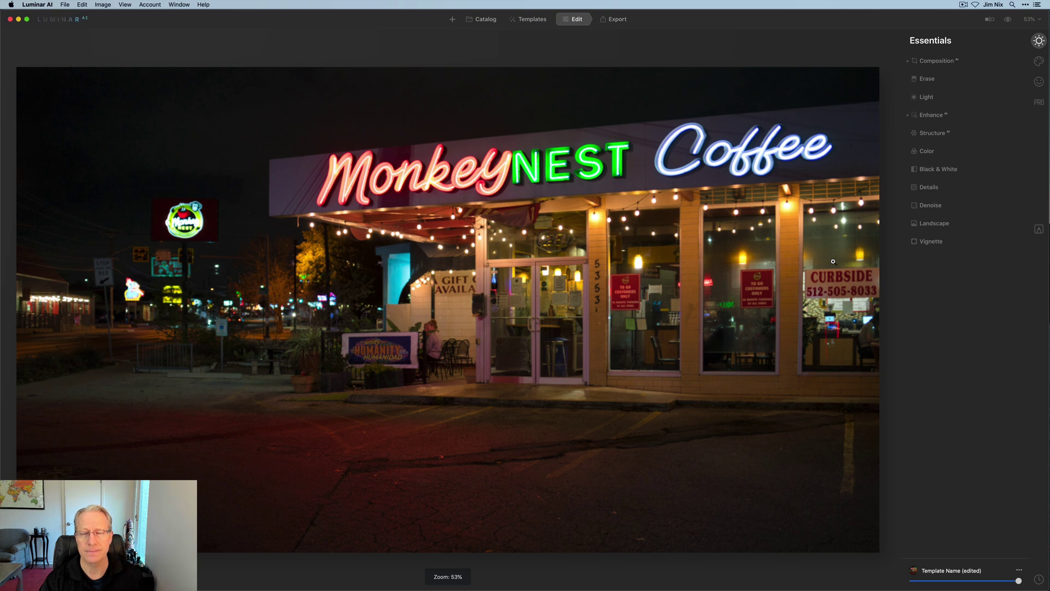
- Raise Accent to 57; set Temperature 2990, Smart Contrast 20, Highlights -6, Shadows 19
click(931, 115)
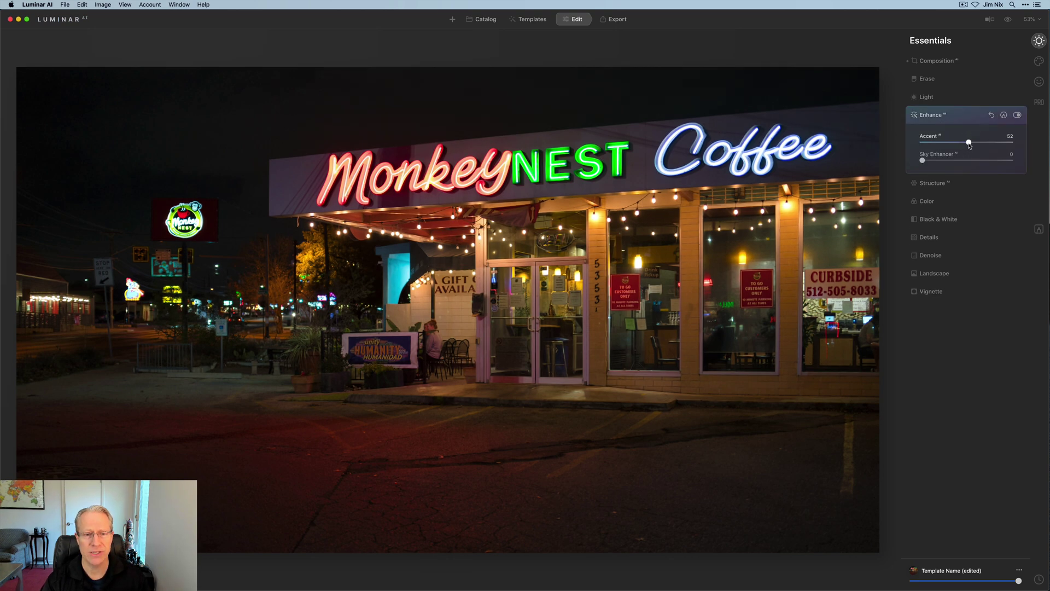
drag(969, 144, 973, 145)
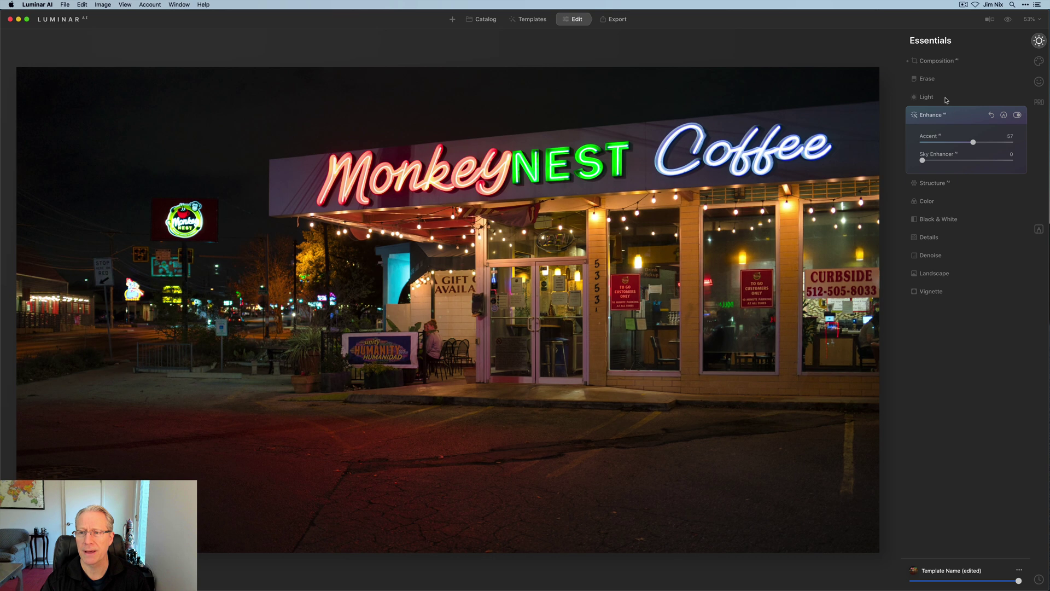
click(927, 97)
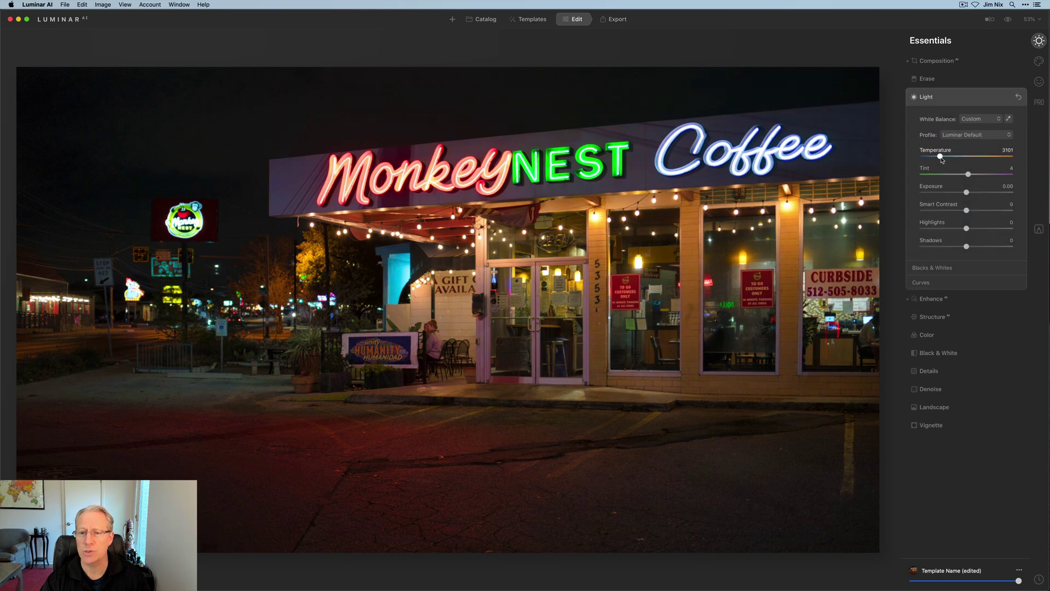
drag(943, 159, 970, 175)
drag(974, 211, 976, 248)
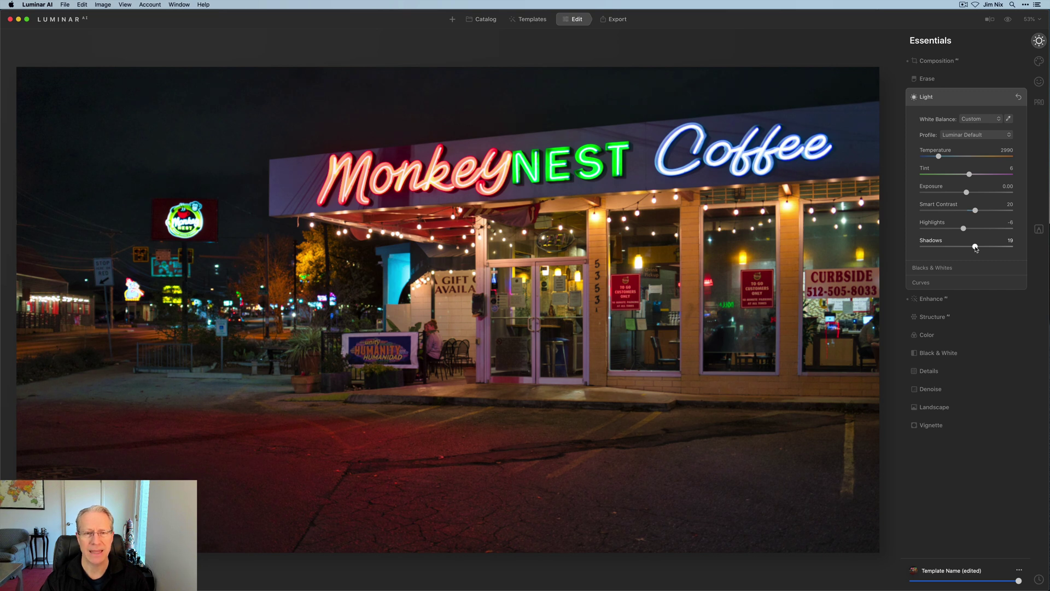
- Set the Structure Amount to 55
click(932, 317)
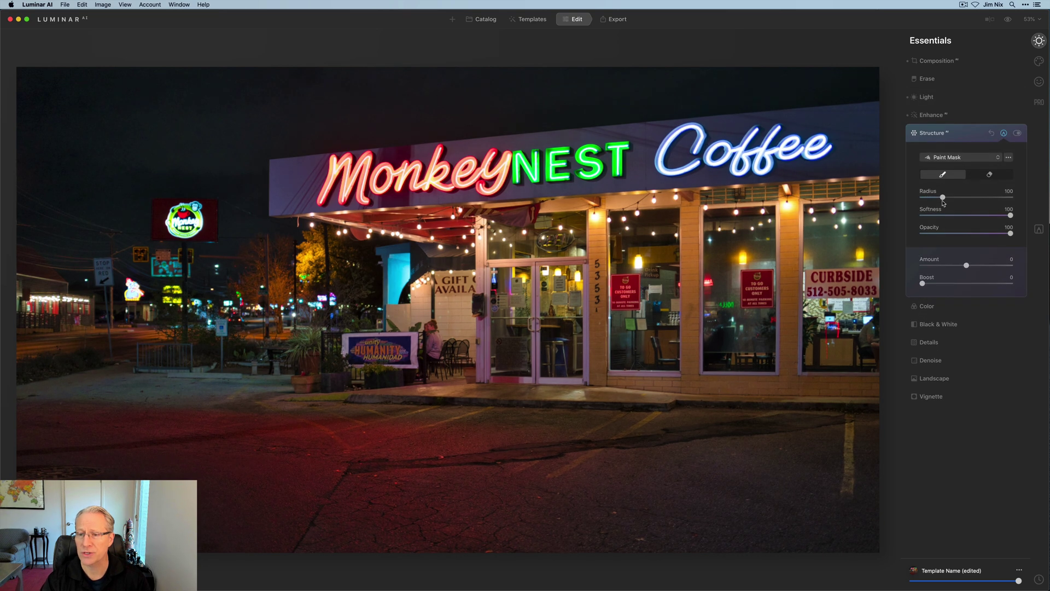
click(1003, 133)
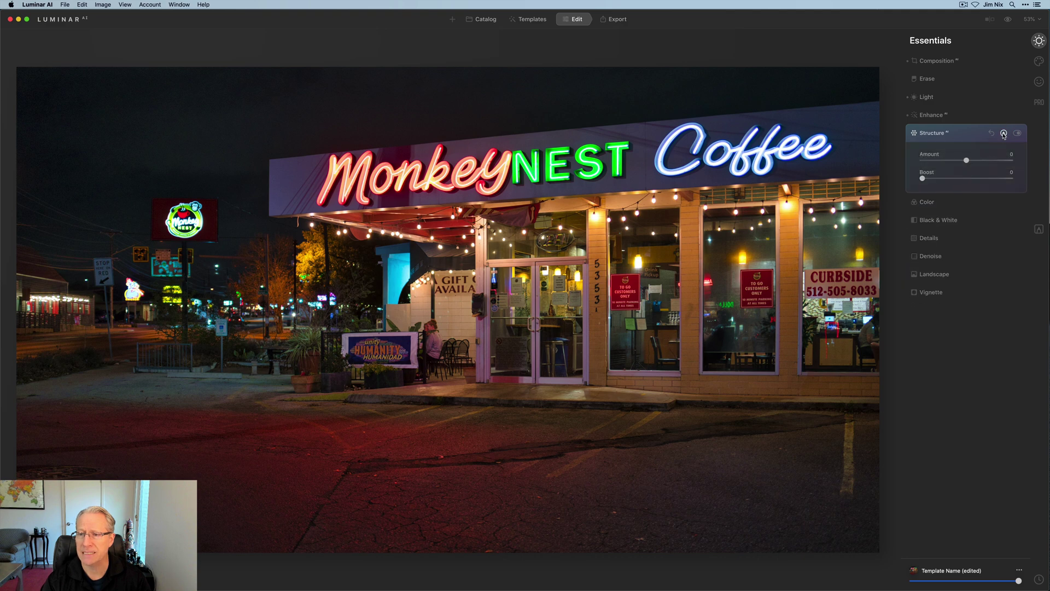
drag(967, 161, 993, 160)
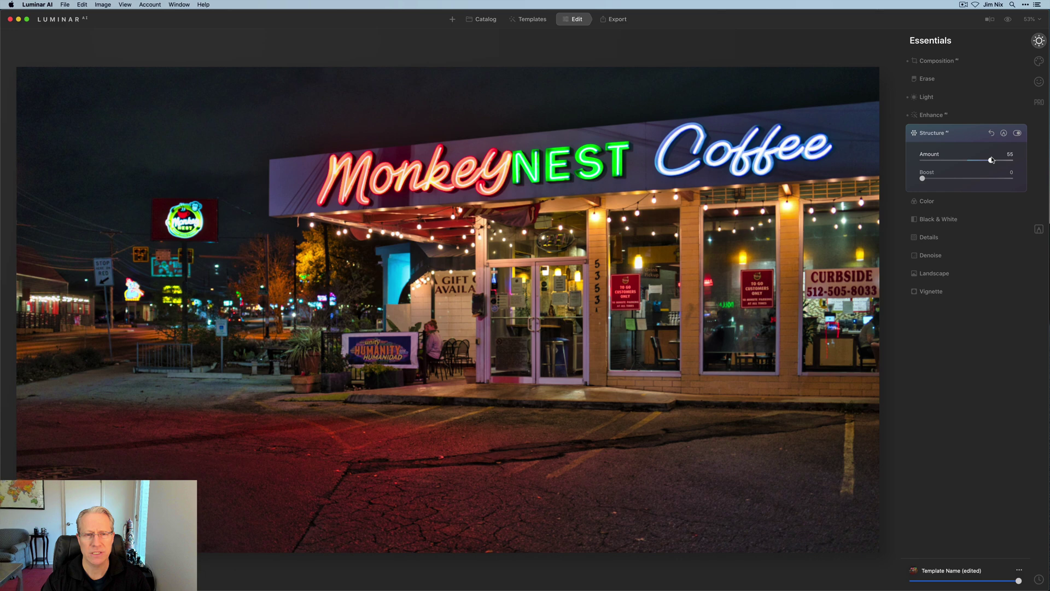
- Paint a Structure mask over the sign awning, windows and entrance, then compare on/off
click(1004, 133)
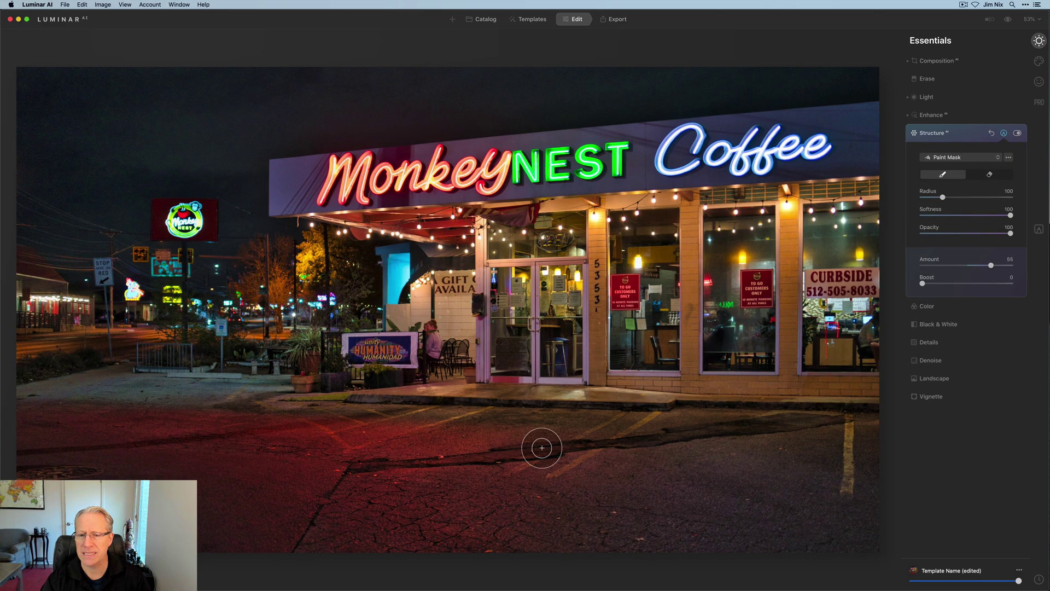
key(bracketright)
key(bracketright)
key(bracketright)
key(bracketright)
key(bracketright)
key(bracketright)
key(bracketright)
key(bracketright)
key(bracketright)
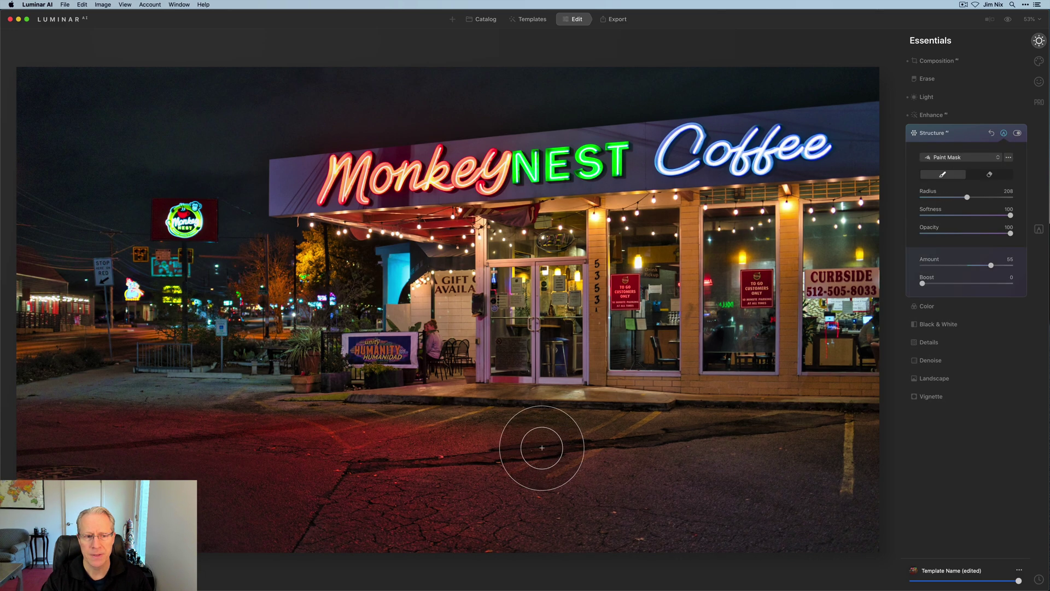
key(bracketright)
key(bracketright)
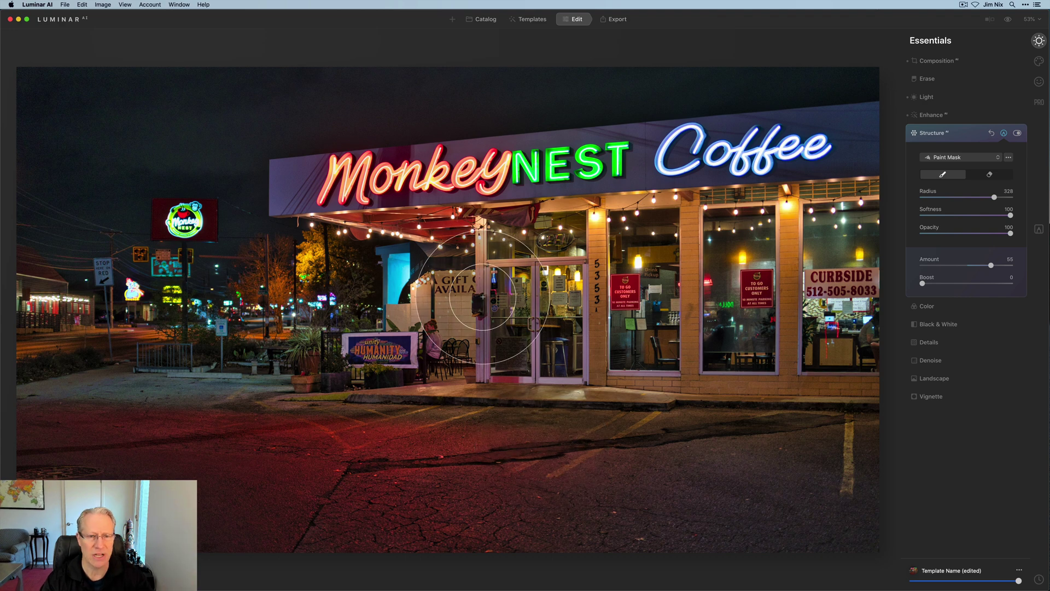
drag(371, 222, 601, 231)
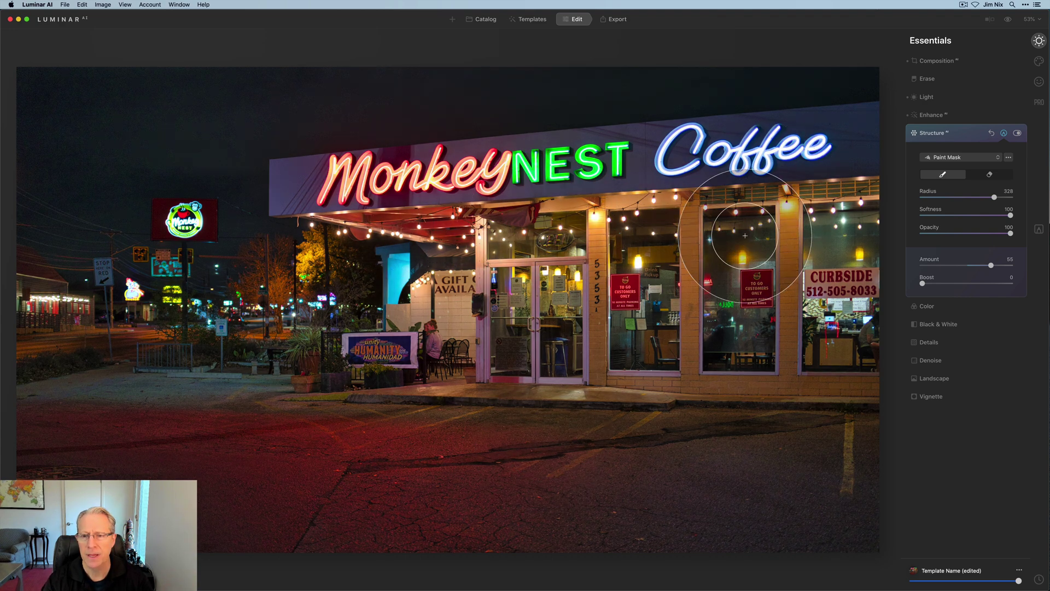
mouse_move(810, 361)
mouse_down()
mouse_move(631, 476)
mouse_move(836, 502)
mouse_move(858, 448)
mouse_move(823, 197)
mouse_move(505, 352)
mouse_move(716, 479)
mouse_move(424, 402)
mouse_move(456, 327)
mouse_move(359, 430)
mouse_move(122, 460)
mouse_move(513, 471)
mouse_move(372, 522)
mouse_move(628, 519)
mouse_move(473, 354)
mouse_move(414, 352)
mouse_move(462, 234)
mouse_move(564, 226)
mouse_move(854, 165)
mouse_move(850, 218)
mouse_move(597, 372)
mouse_move(718, 350)
mouse_move(466, 359)
mouse_move(463, 271)
mouse_move(438, 418)
mouse_up()
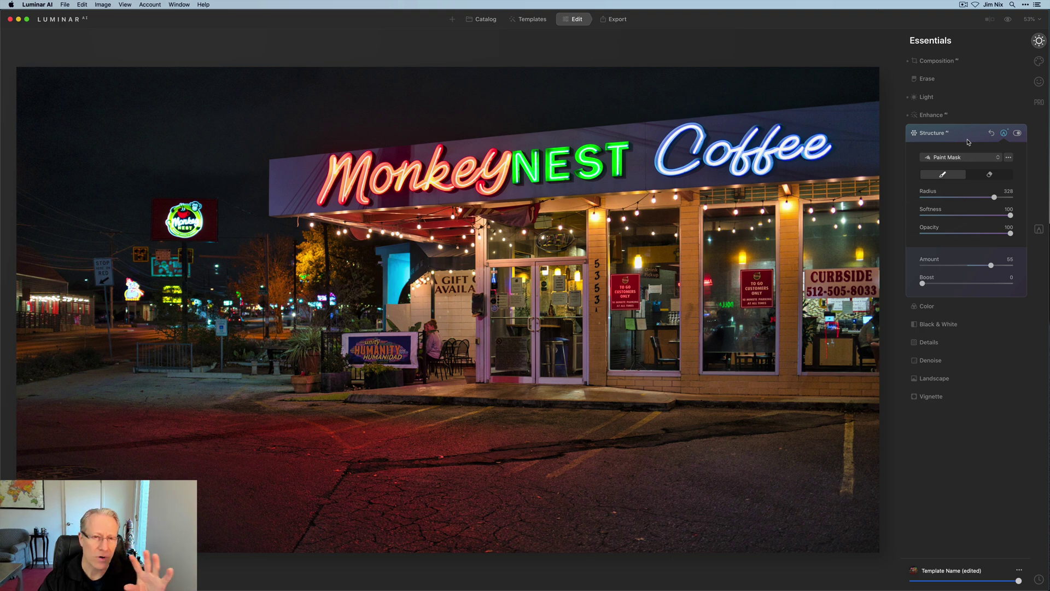
click(1004, 134)
click(1017, 134)
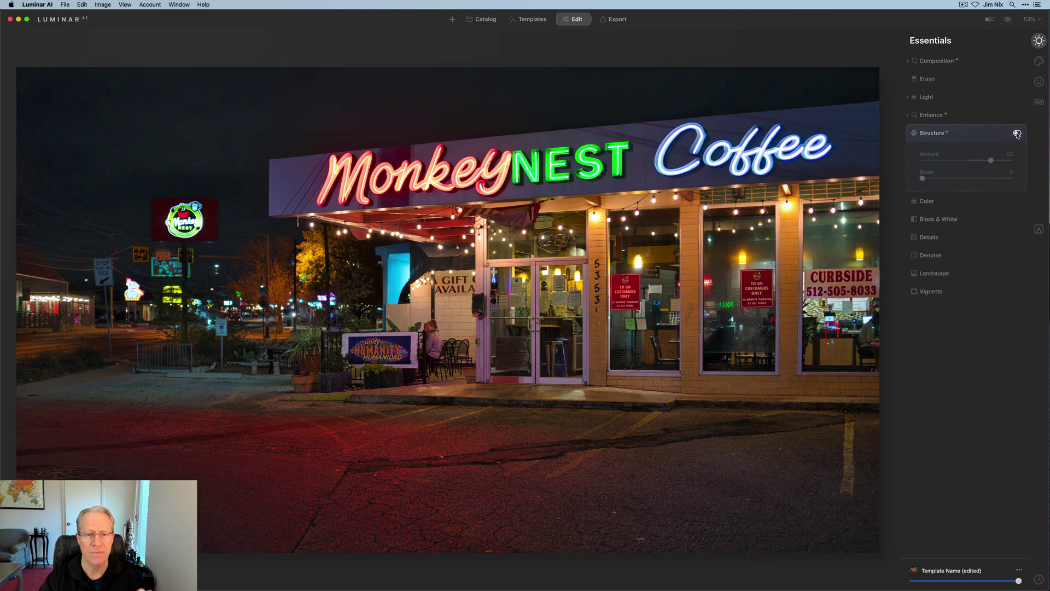
click(1017, 134)
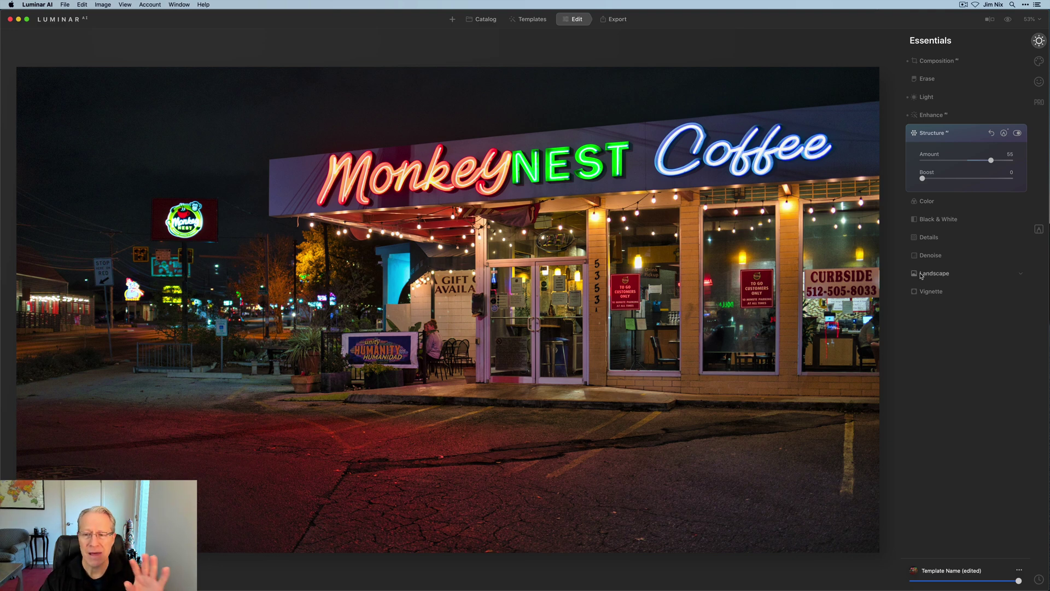
- Add a vignette with Amount -53, Size 19 and Inner Light 42, comparing on/off
click(933, 295)
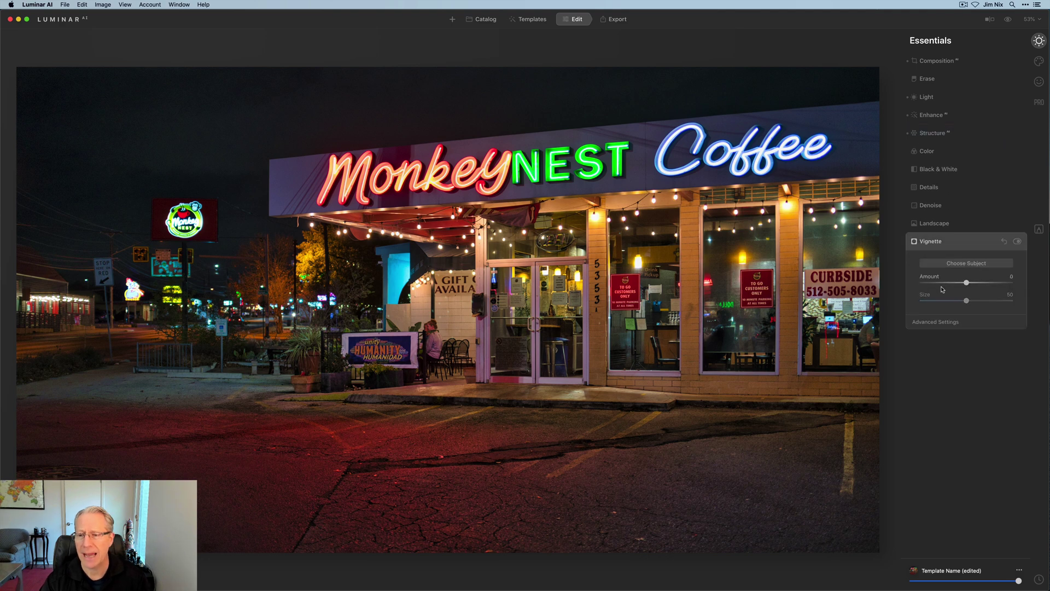
click(939, 300)
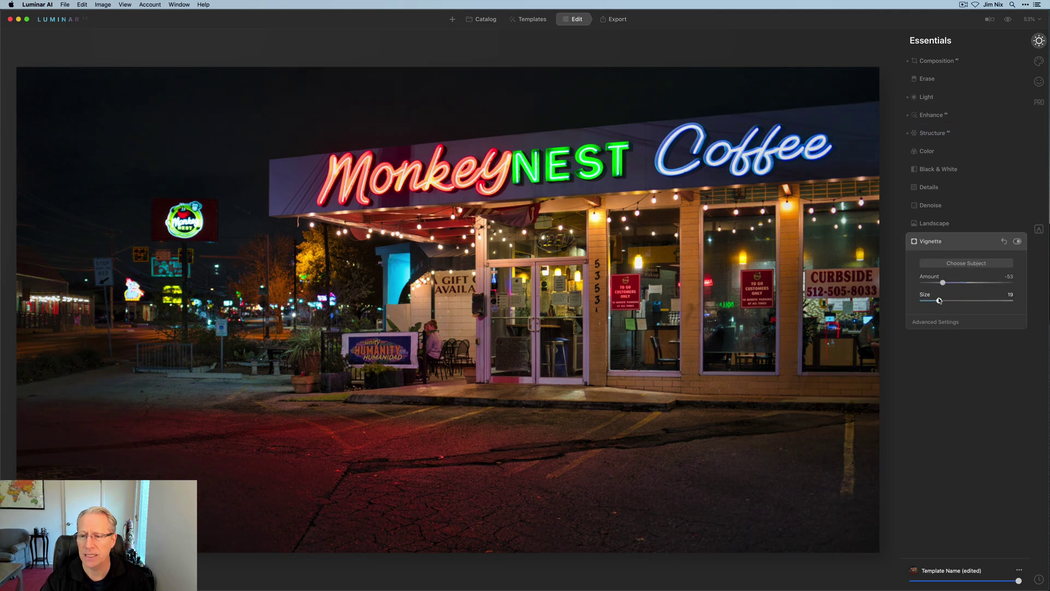
click(934, 322)
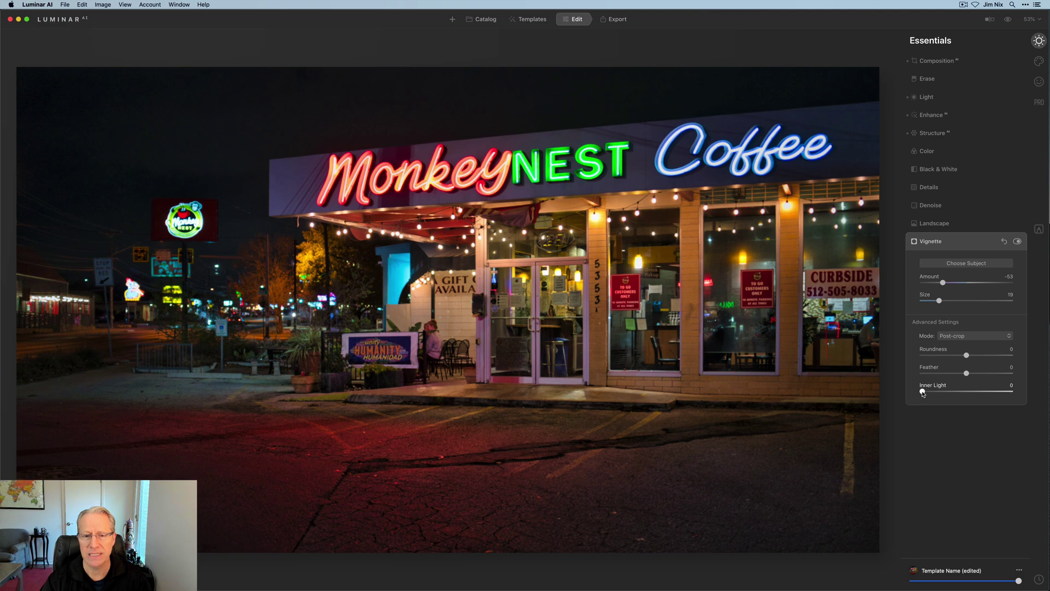
drag(923, 390, 962, 390)
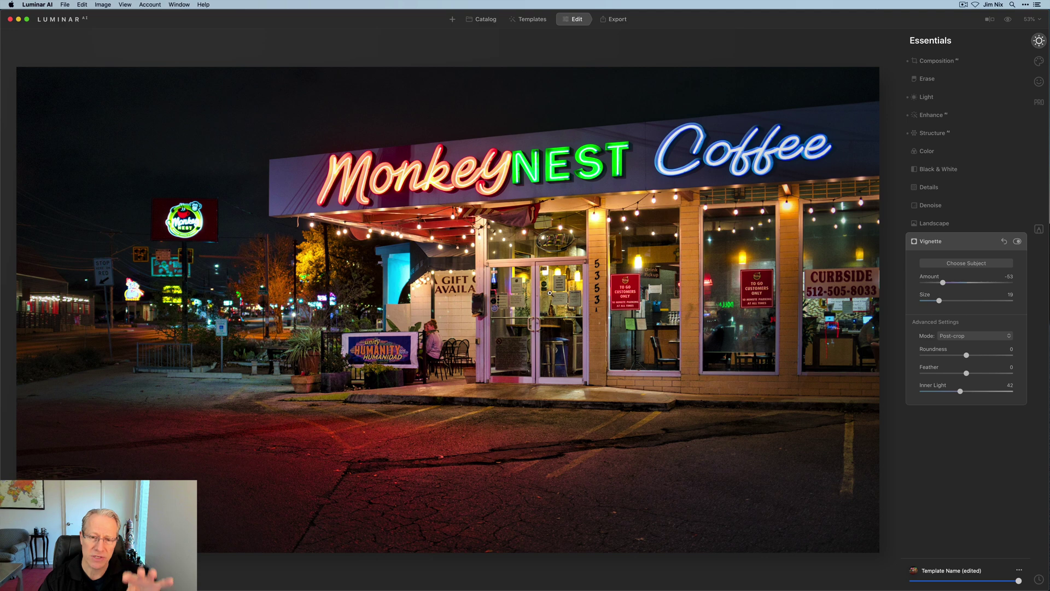
click(1017, 241)
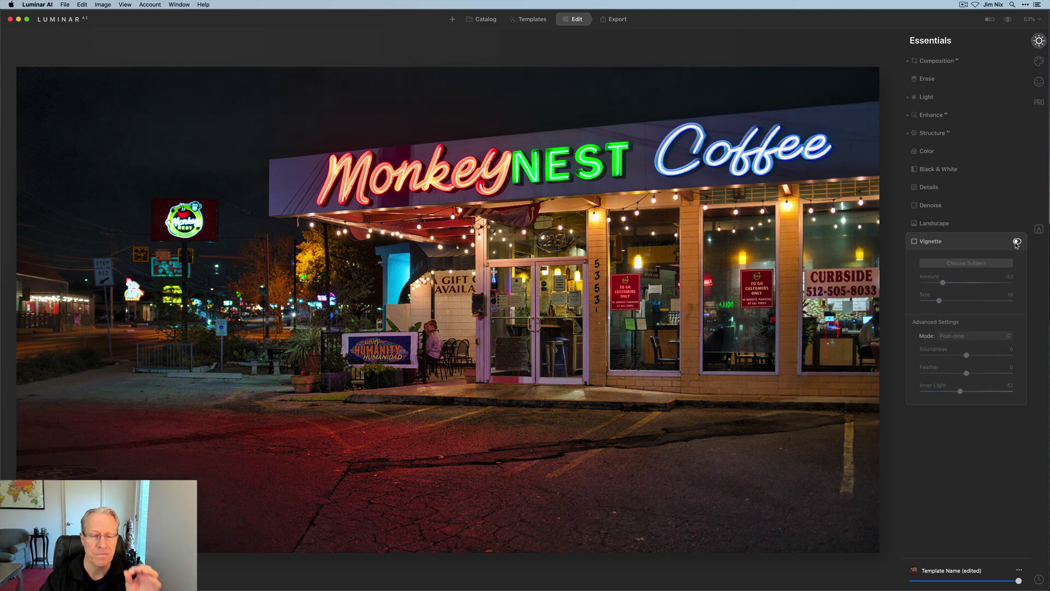
click(1018, 241)
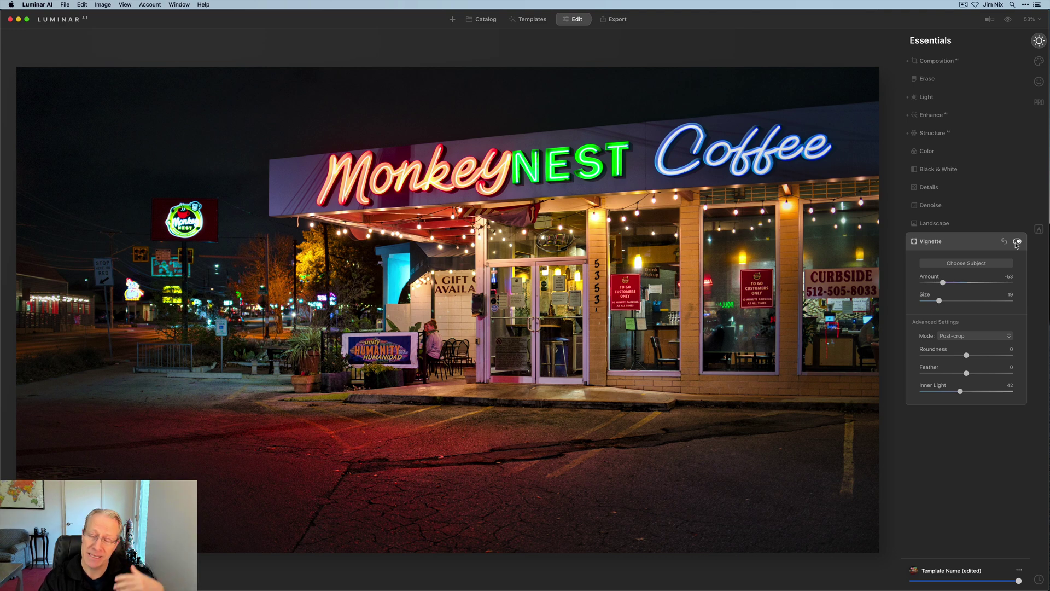
click(986, 247)
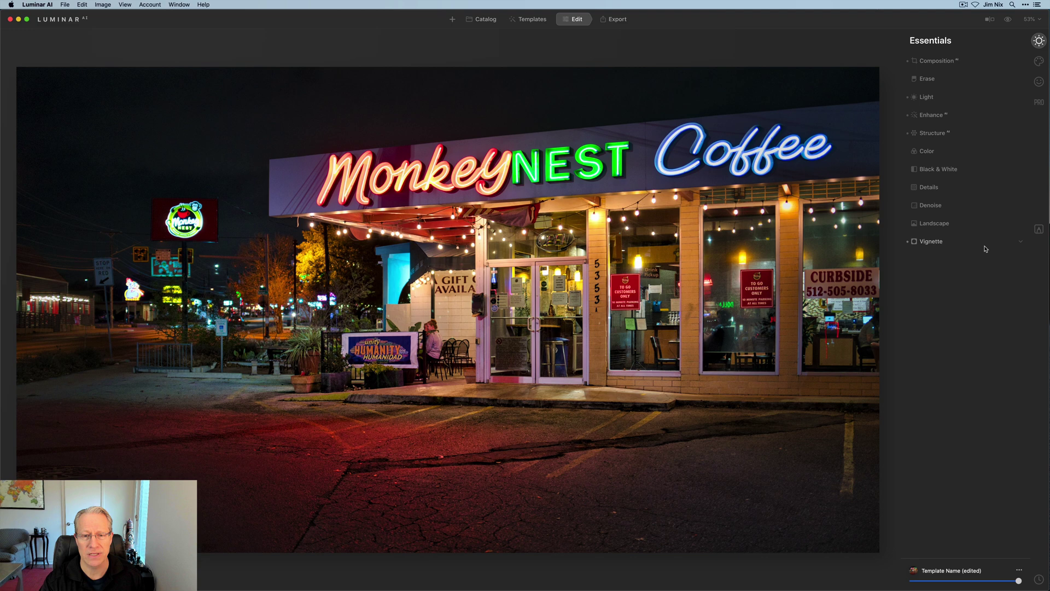
click(1008, 20)
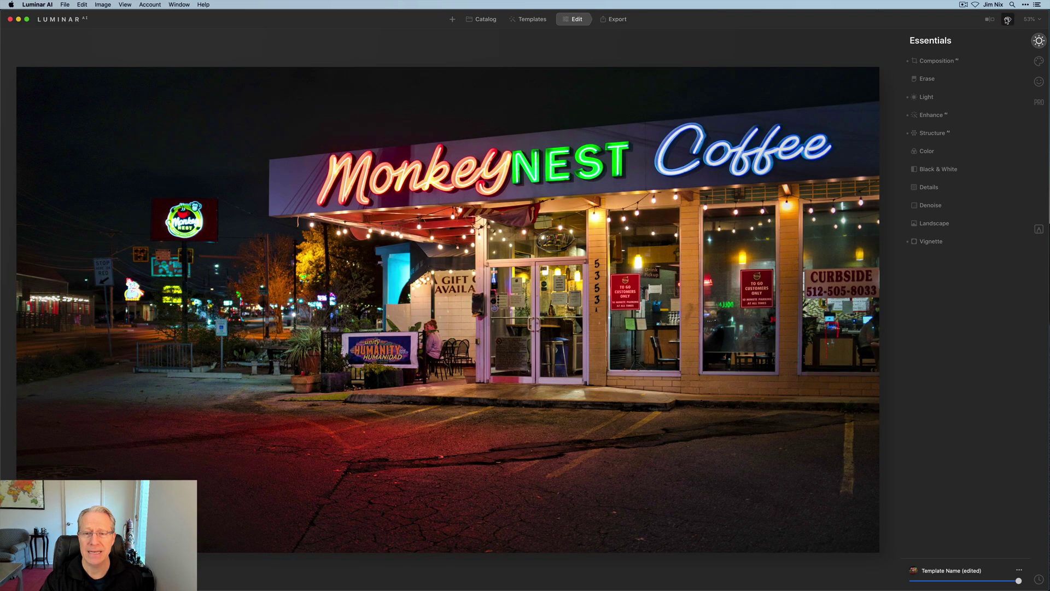
click(990, 19)
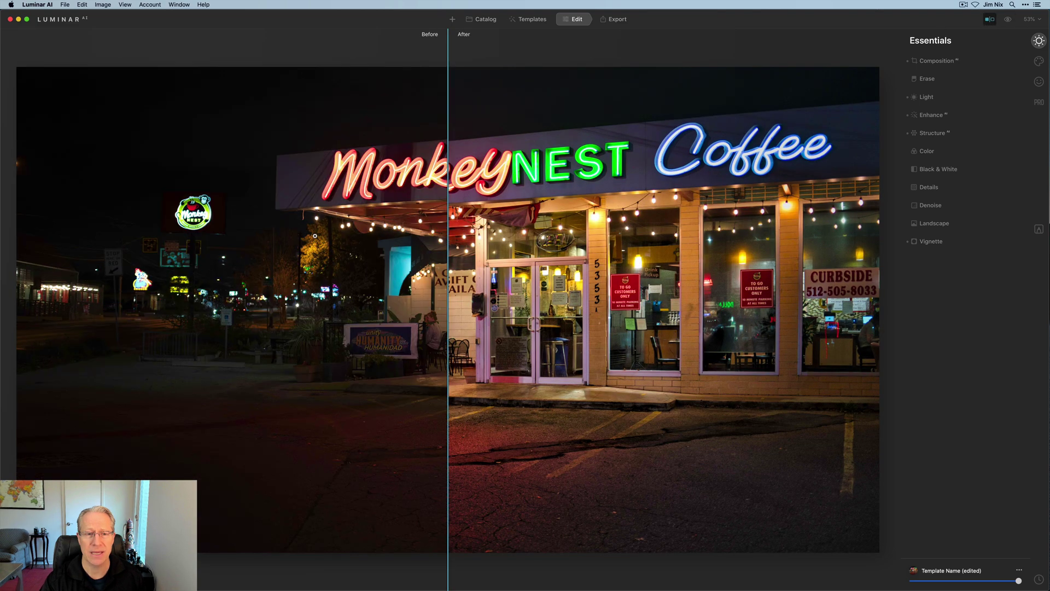
drag(448, 222, 400, 232)
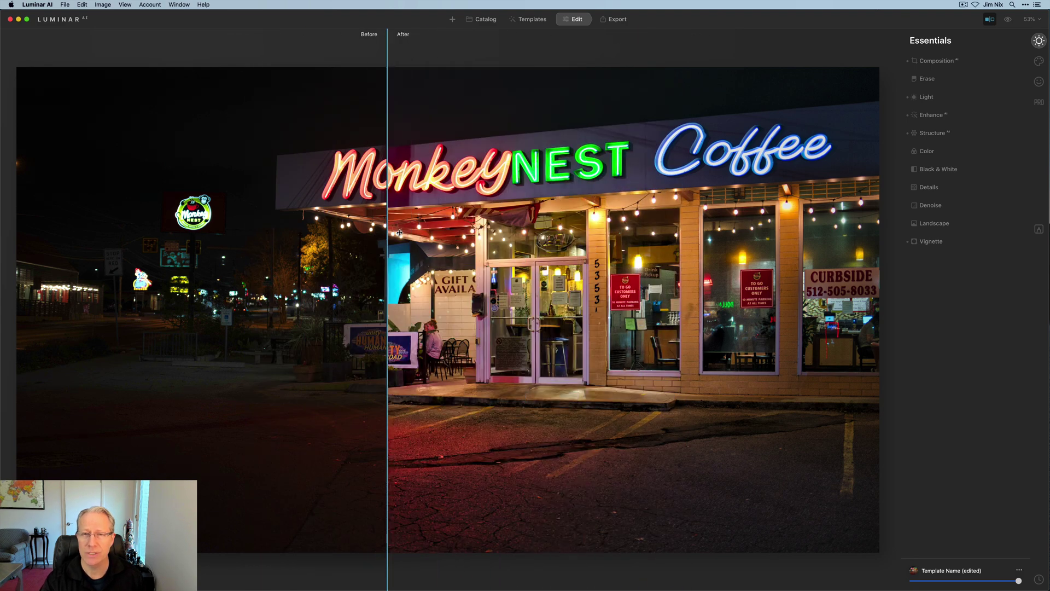
click(989, 20)
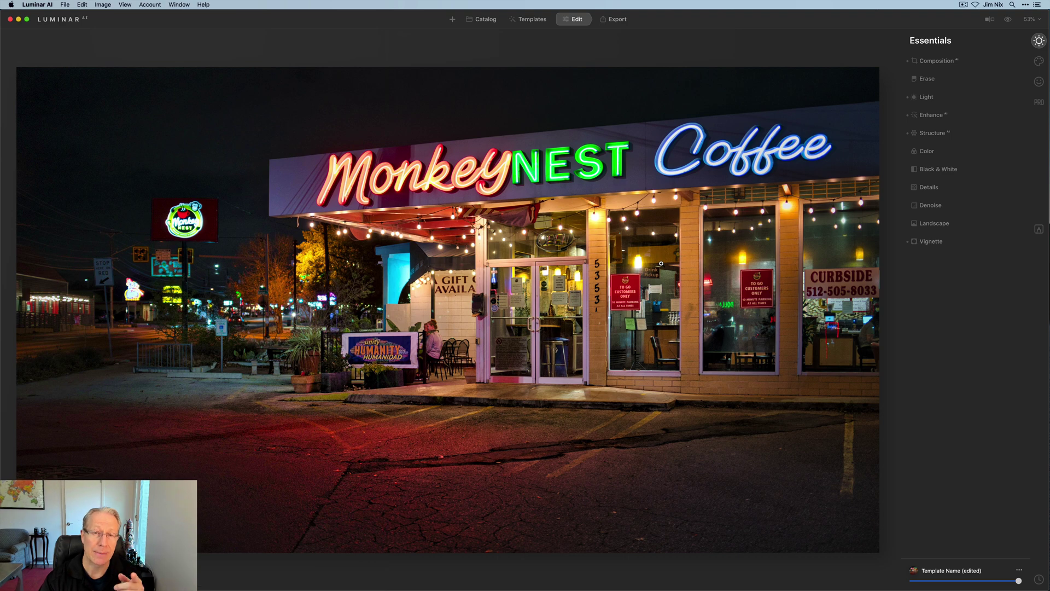
- Advance to the Diablo Rojo tattoo shop photo and auto-correct its vertical perspective
key(Right)
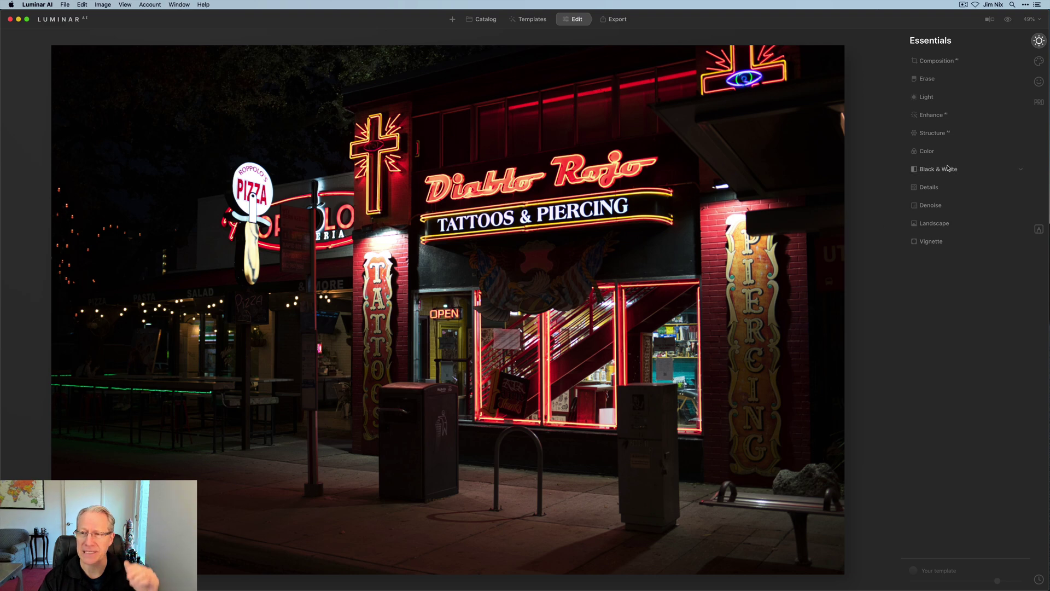
click(951, 61)
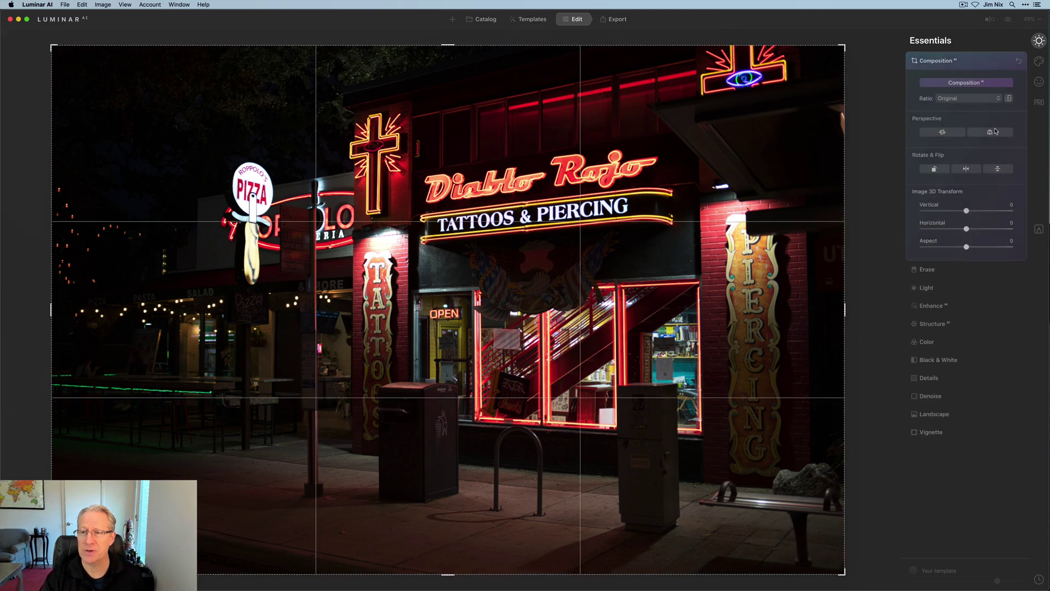
click(942, 132)
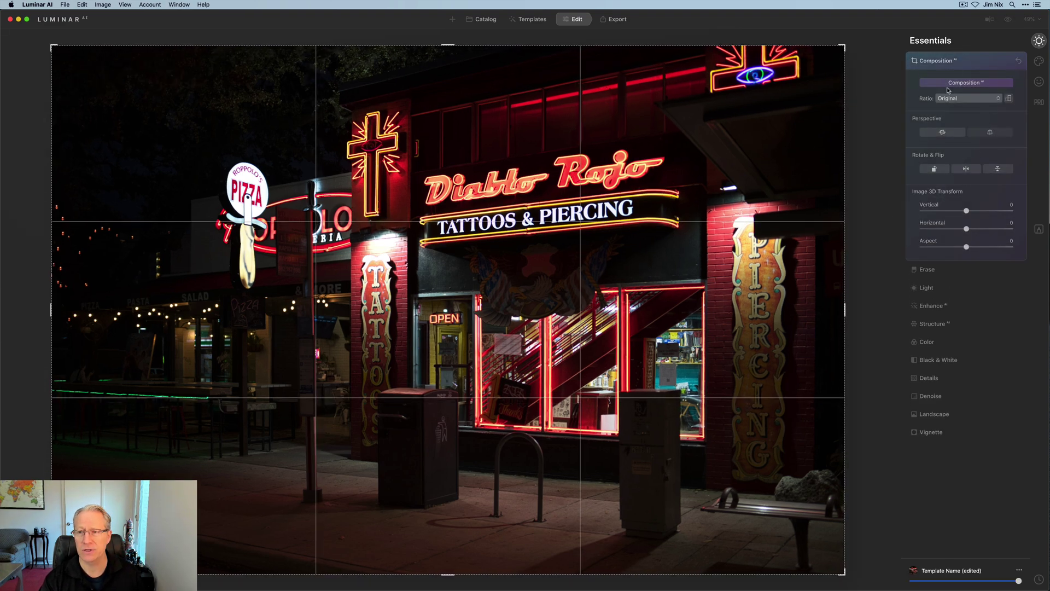
click(970, 62)
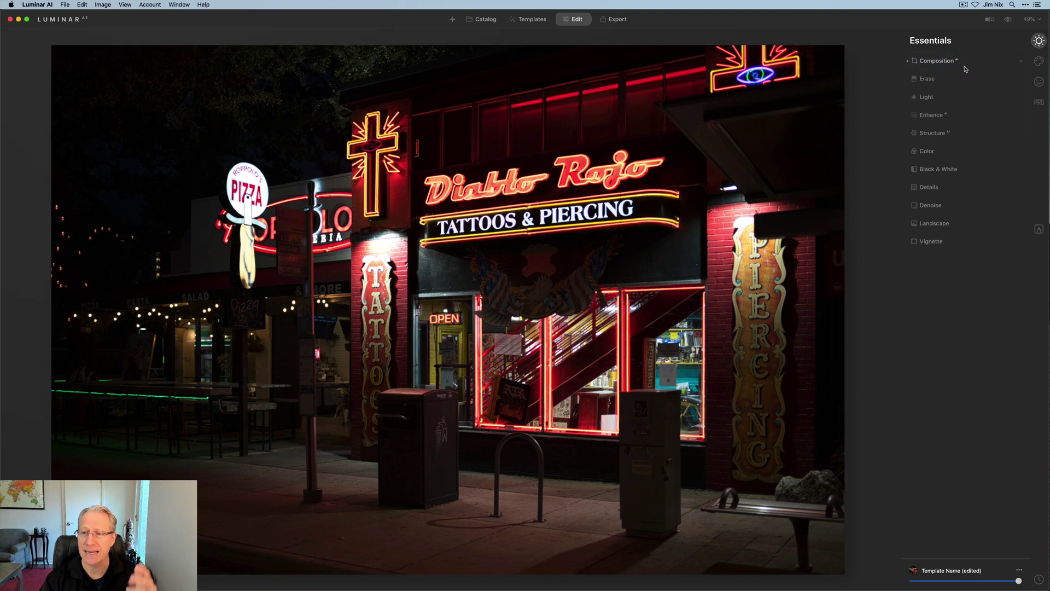
- Give the Diablo Rojo photo Accent 48, Temperature 3344, Smart Contrast 28, Highlights -22 and Shadows 18
click(936, 116)
drag(922, 142, 955, 143)
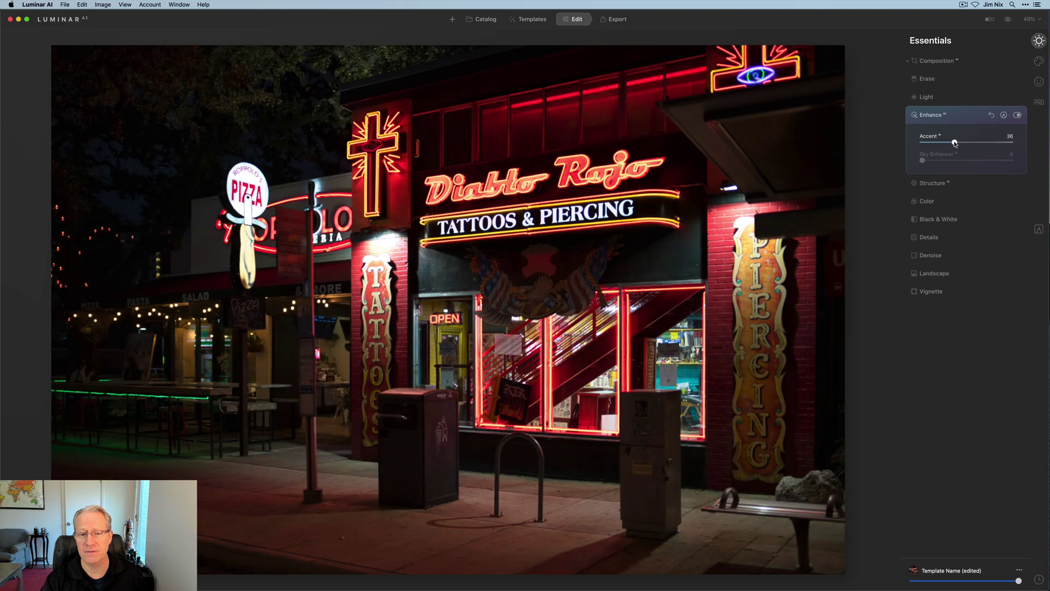
click(926, 97)
drag(947, 157, 942, 157)
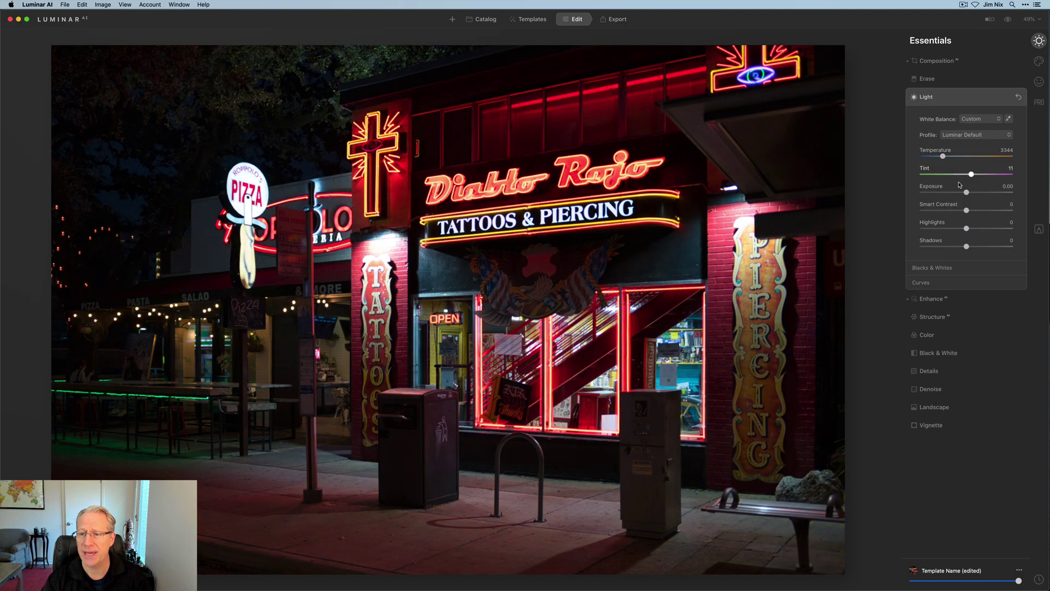
drag(966, 210, 975, 248)
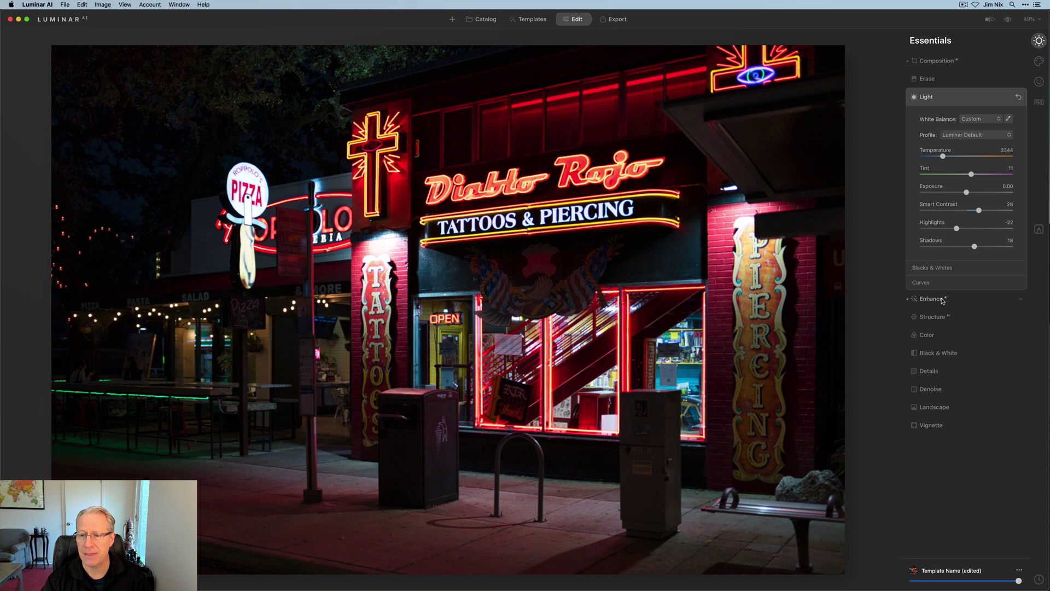
click(943, 299)
drag(962, 144, 966, 144)
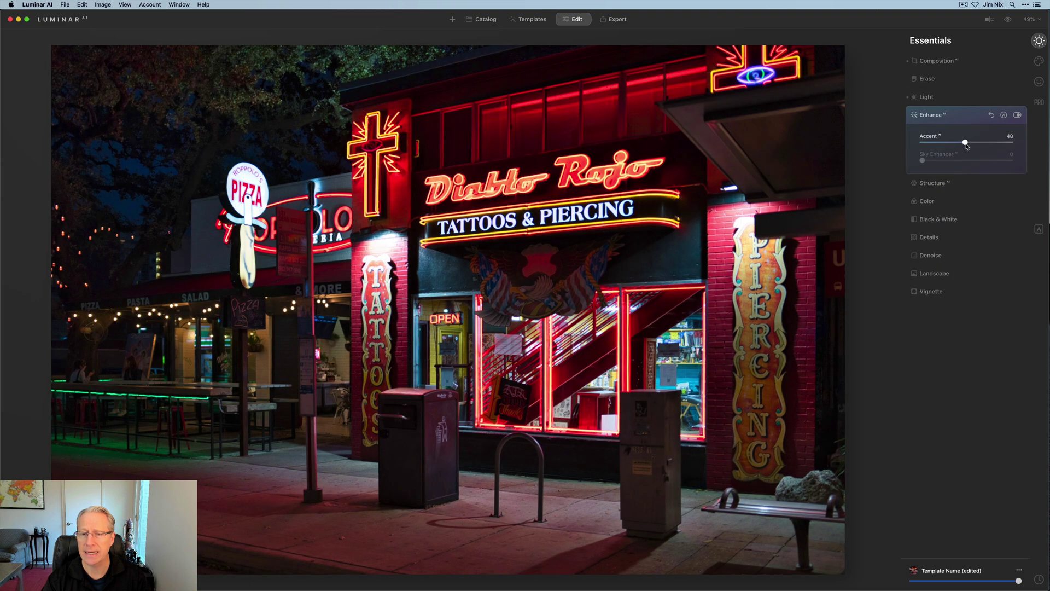
- Raise Structure Amount to 54 with Boost at 0, toggling the effect off and on to compare
click(929, 201)
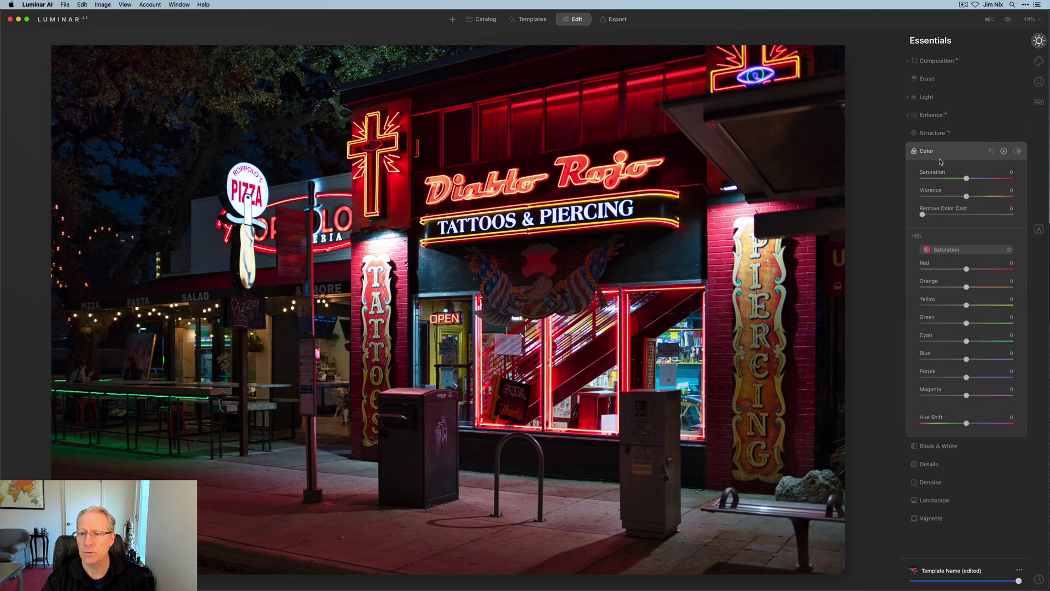
click(946, 135)
drag(968, 160, 993, 164)
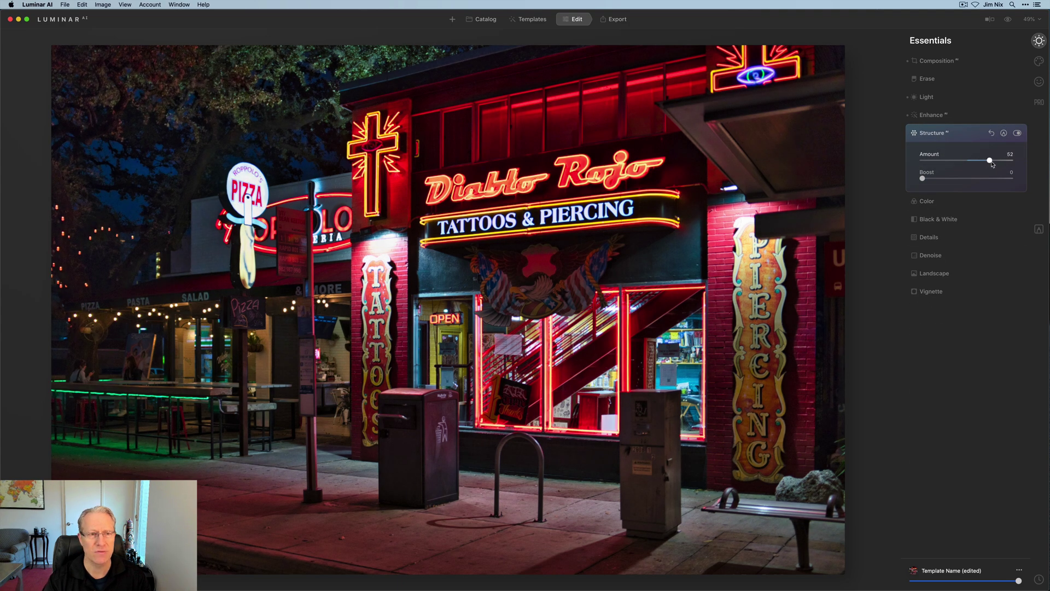
click(1017, 133)
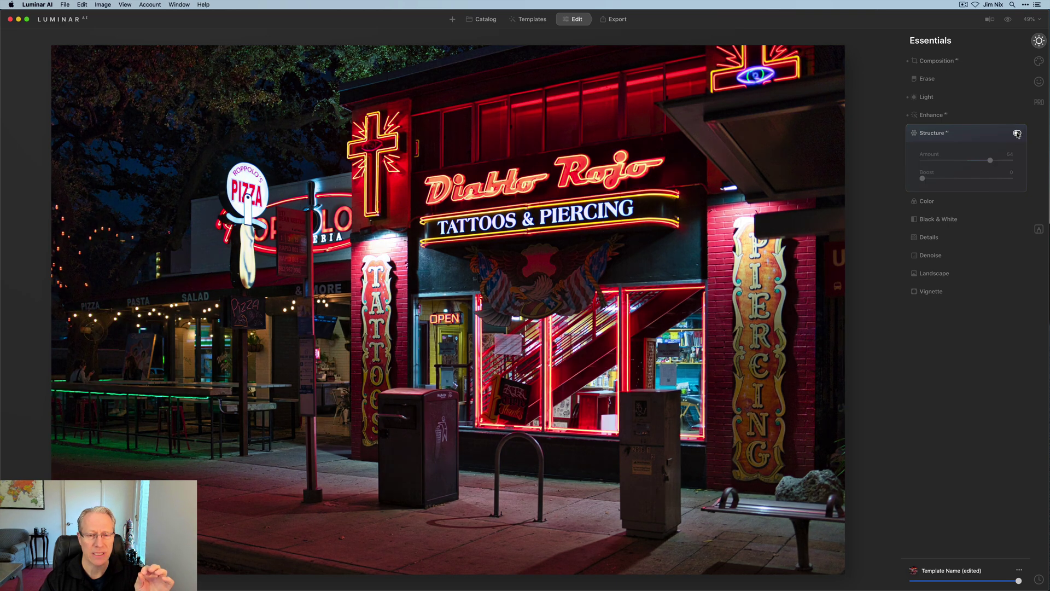
click(1018, 133)
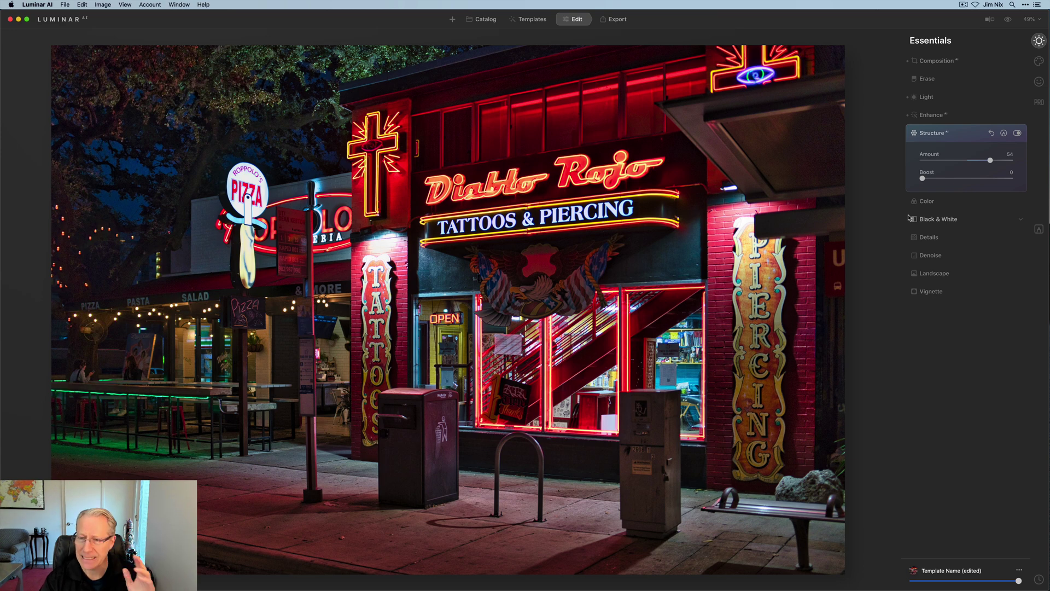
- Add a Post-crop vignette with Size 26, Amount -27 and Inner Light 41, checking against the original
click(930, 291)
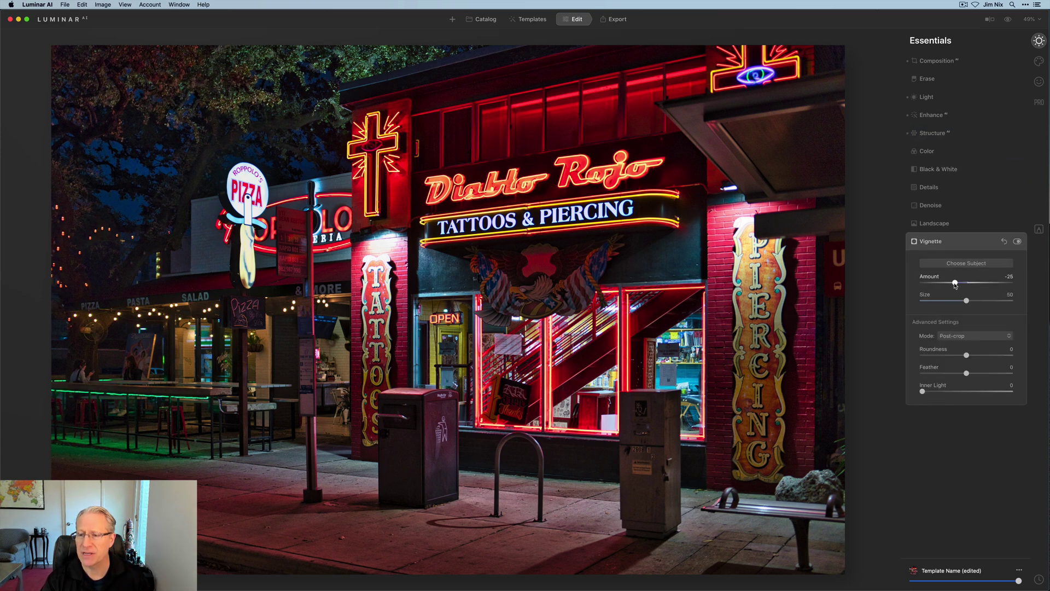
drag(966, 300, 951, 282)
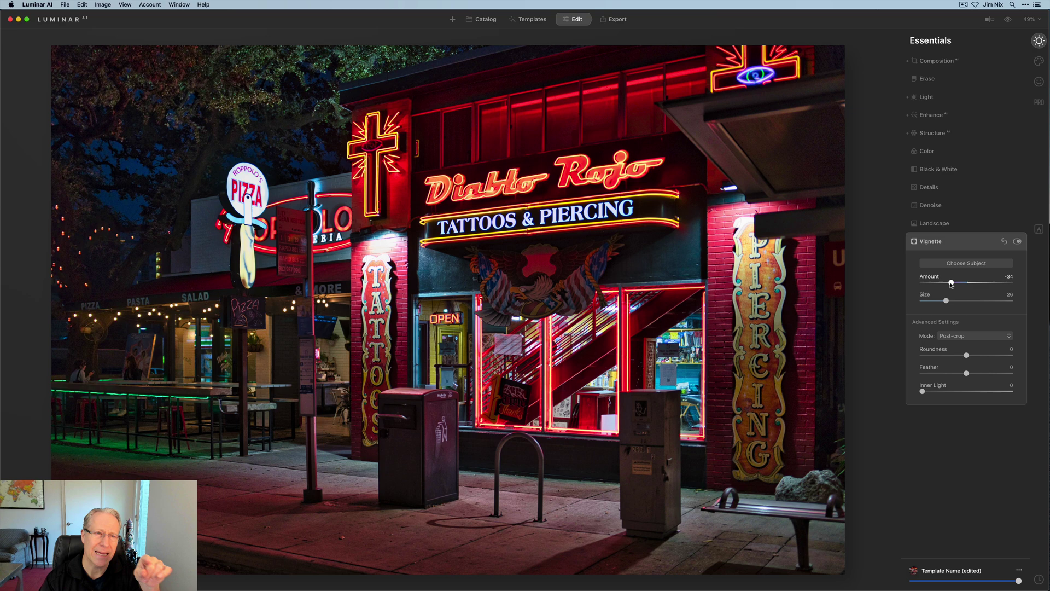
click(1008, 20)
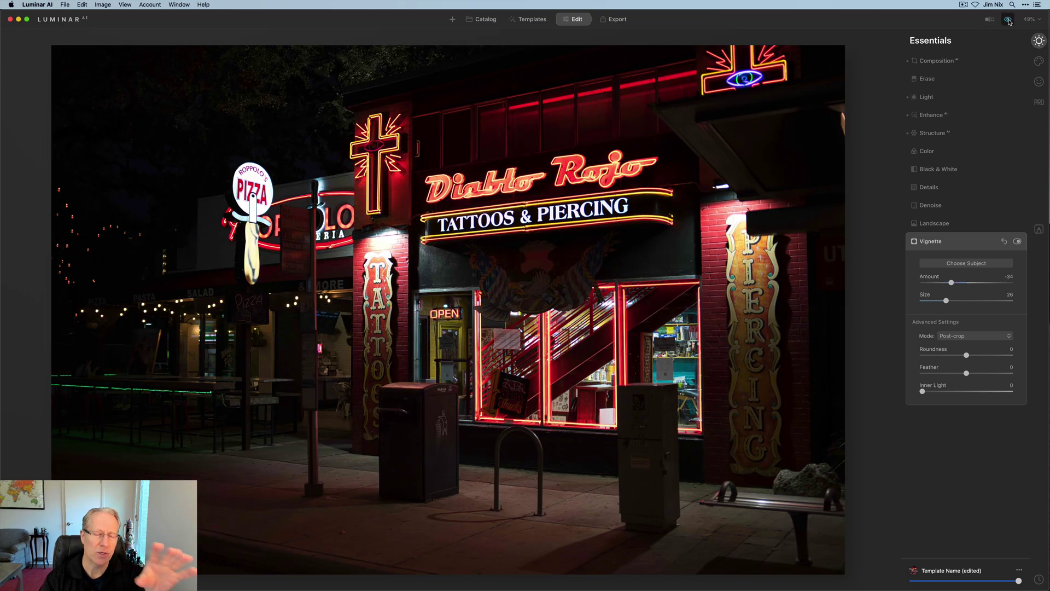
click(1008, 19)
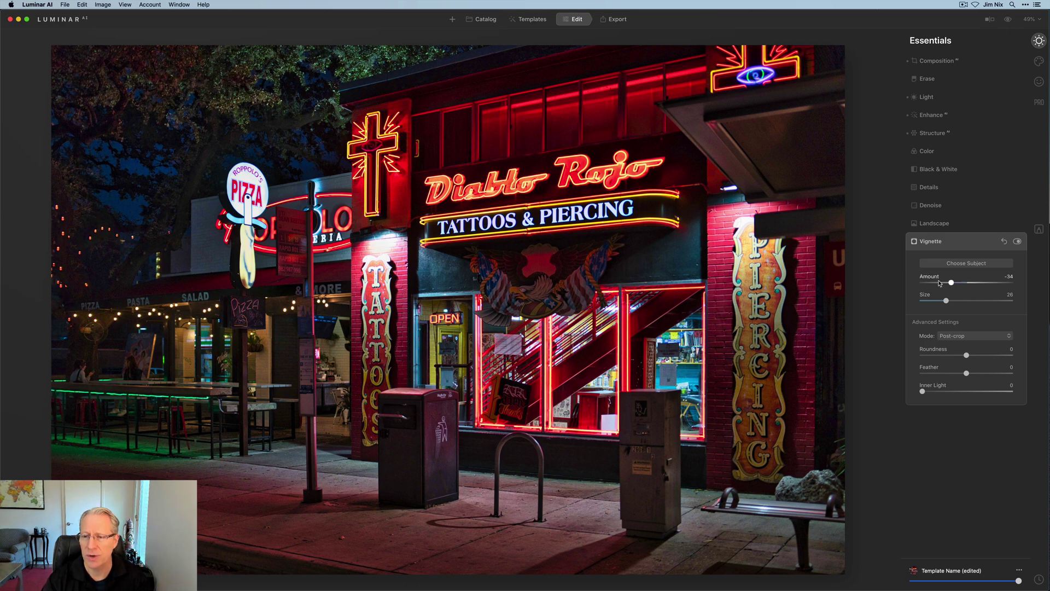
mouse_move(951, 282)
mouse_down()
mouse_move(931, 283)
mouse_move(954, 283)
mouse_up()
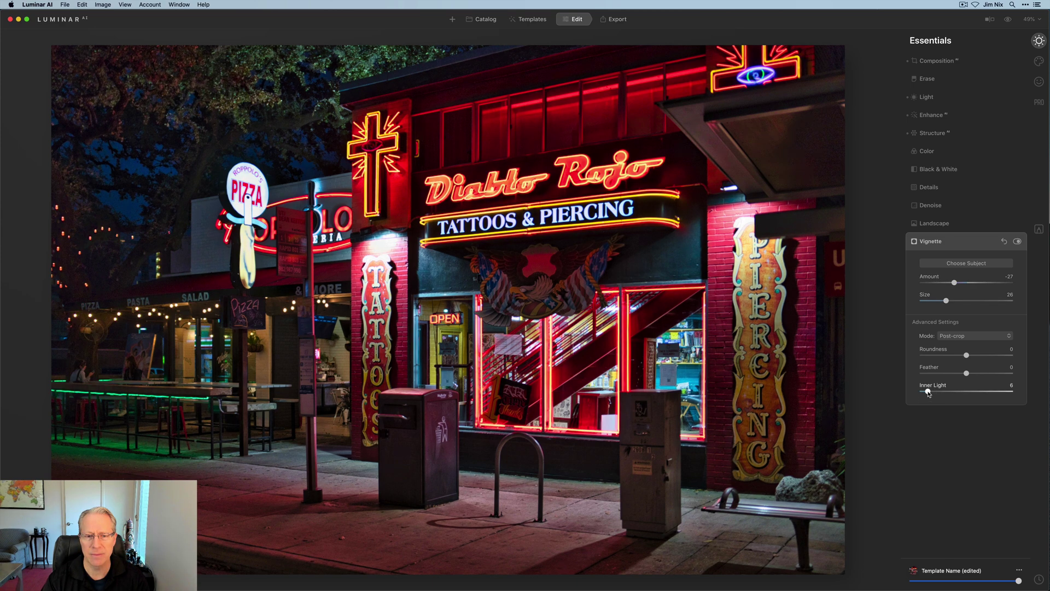
drag(928, 392, 960, 392)
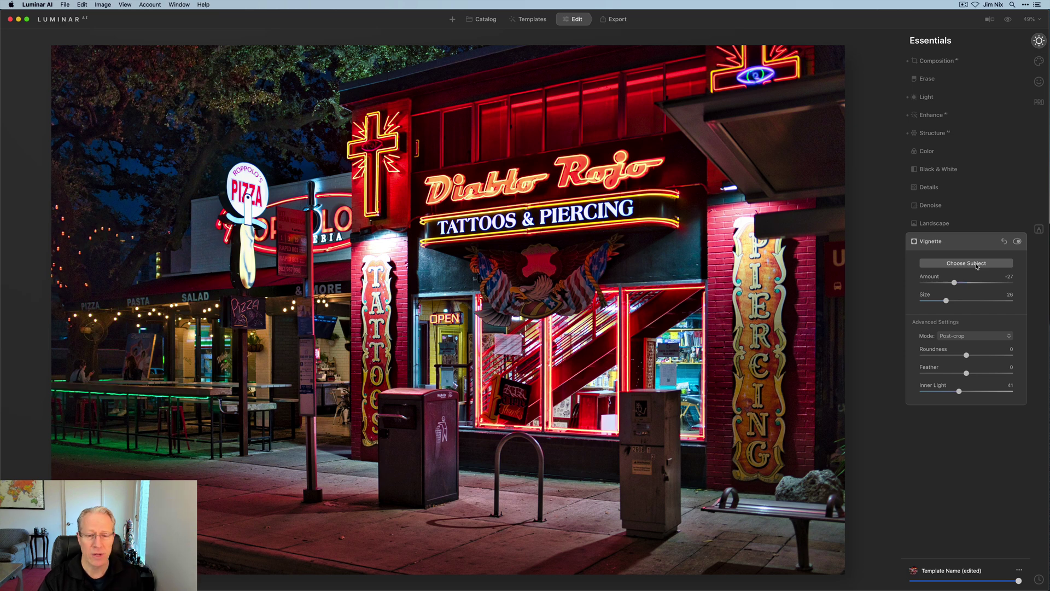
click(978, 265)
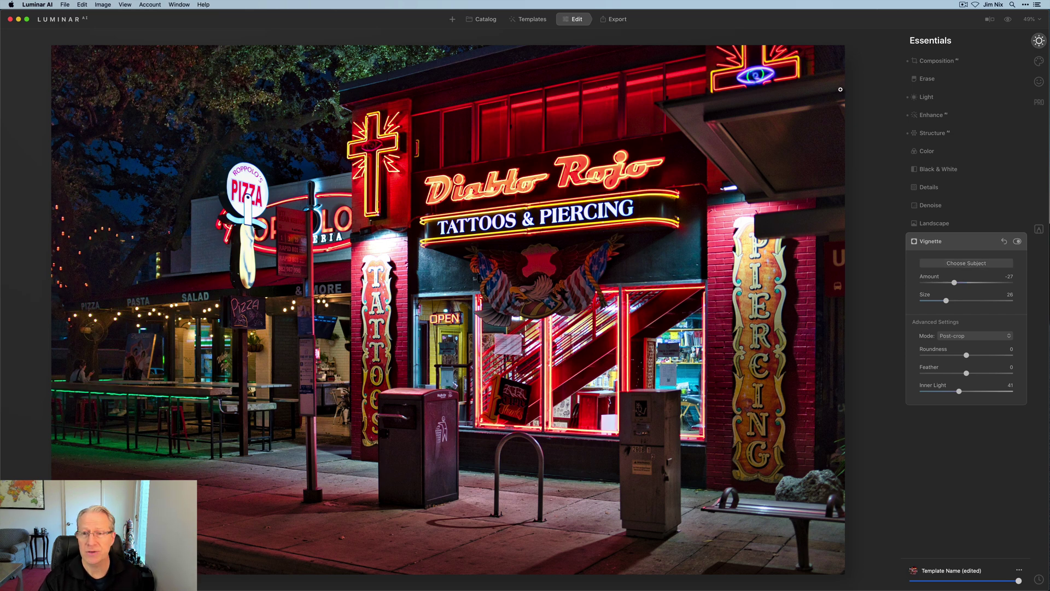
click(1007, 22)
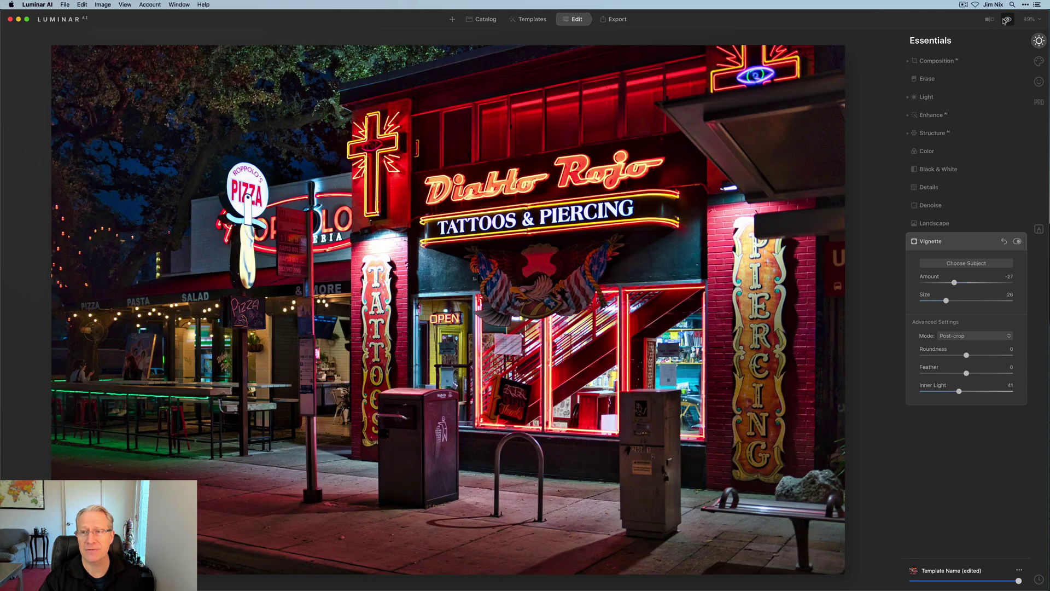
click(990, 19)
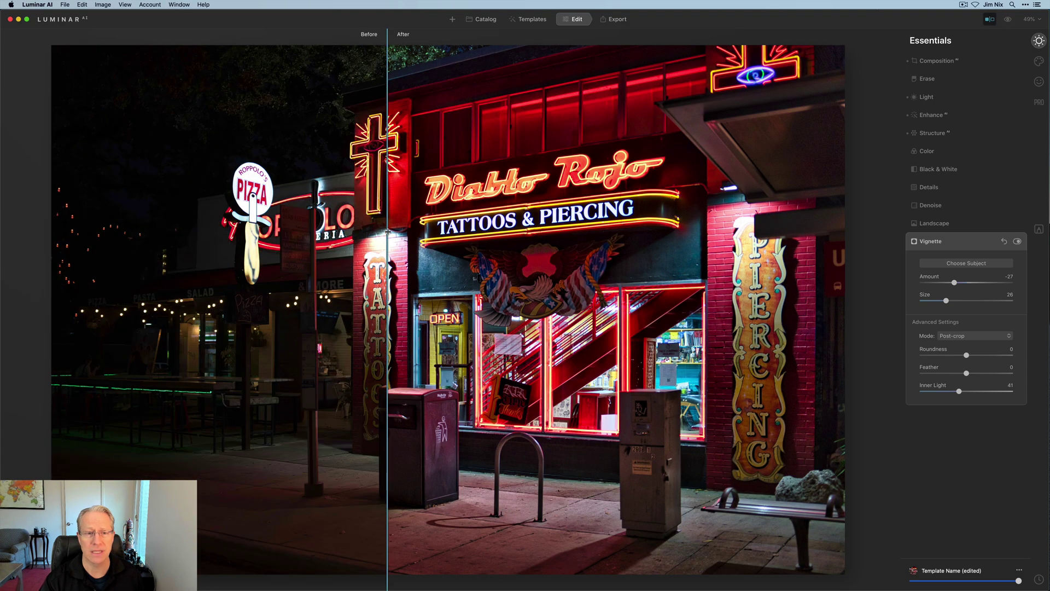
drag(387, 232, 270, 150)
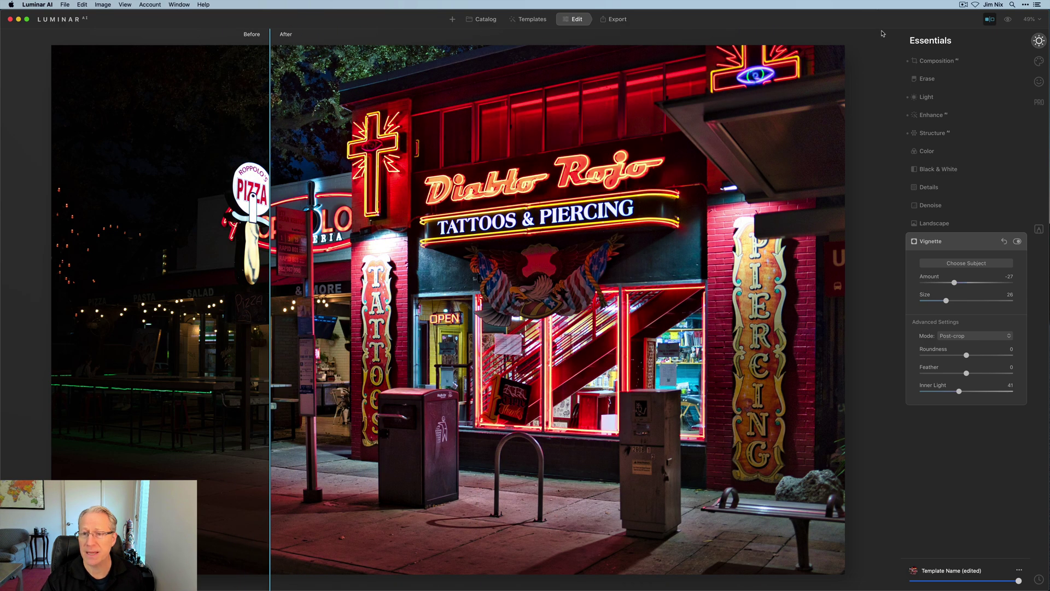
click(991, 19)
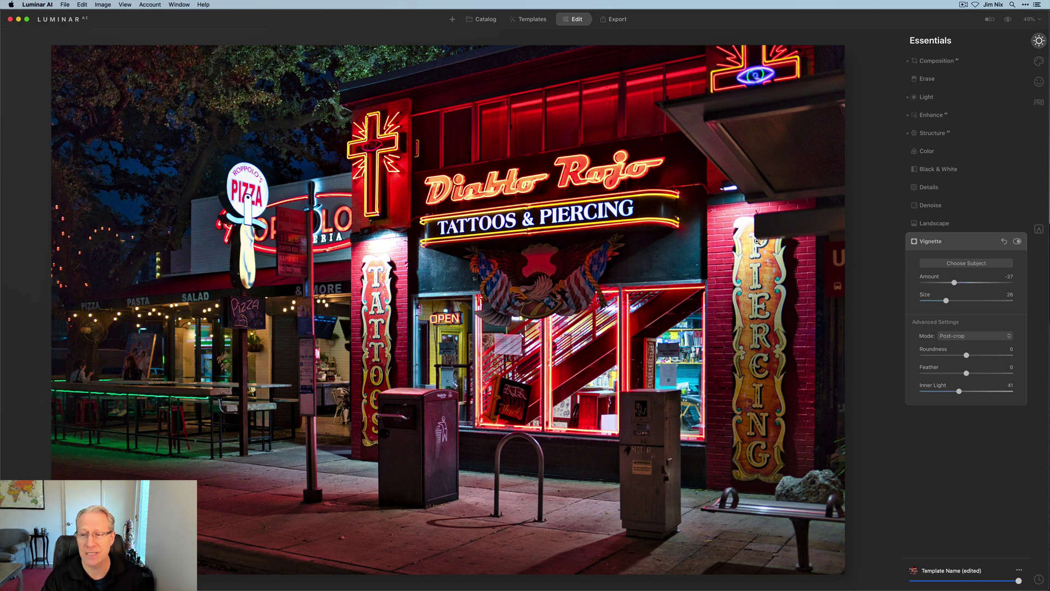
- Collapse the Vignette panel to show the finished Diablo Rojo edit
click(973, 245)
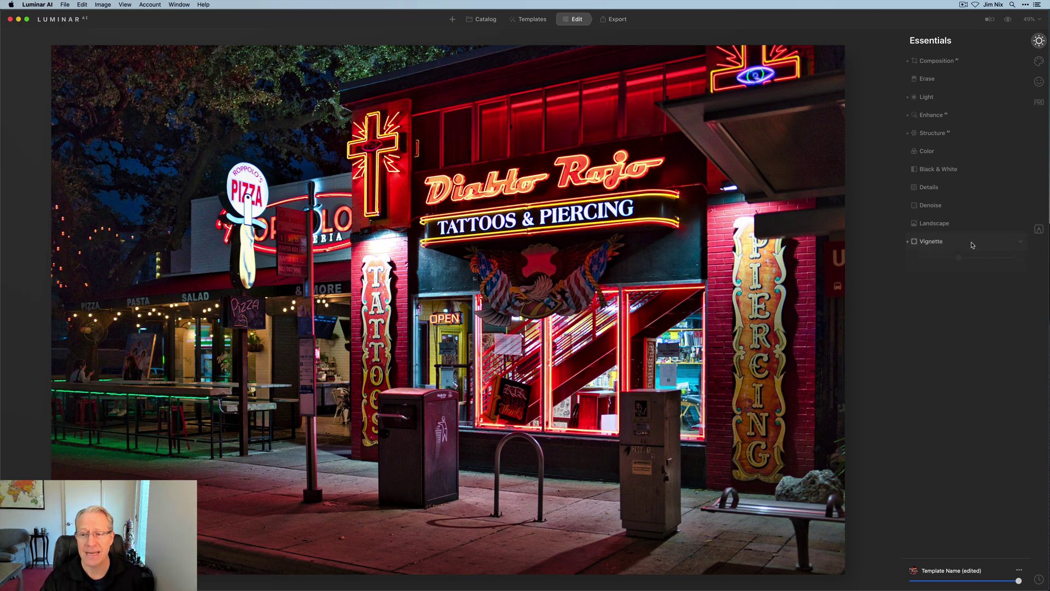